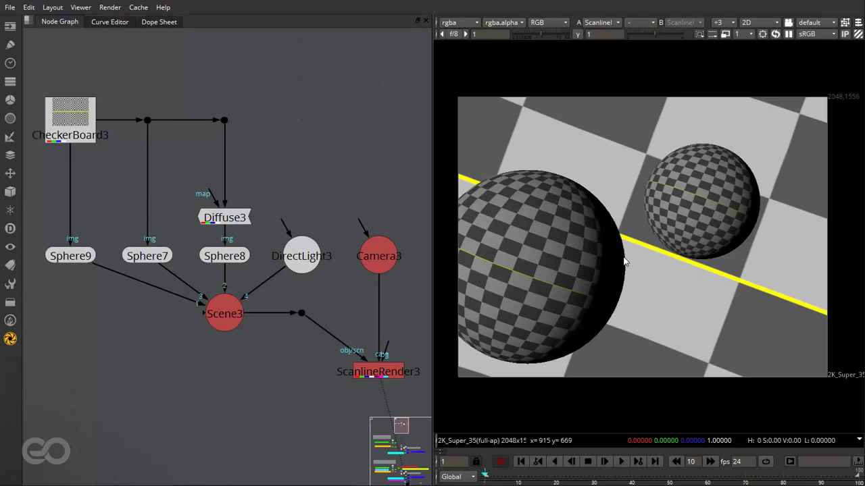
Compare the ScanlineRender3 image and its alpha channel with the Shuffle3 two-sphere mask and the Shuffle4 single-sphere mask
{"action": "key", "text": "a"}
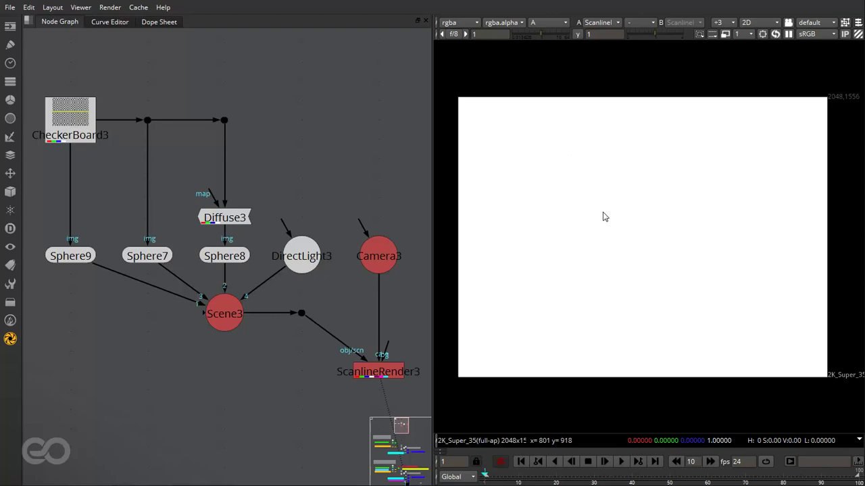
{"action": "key", "text": "2"}
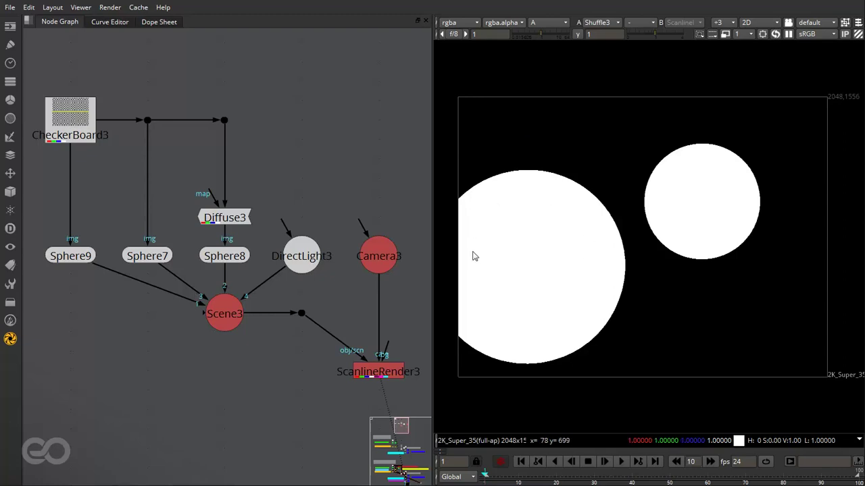
{"action": "key", "text": "1"}
{"action": "key", "text": "a"}
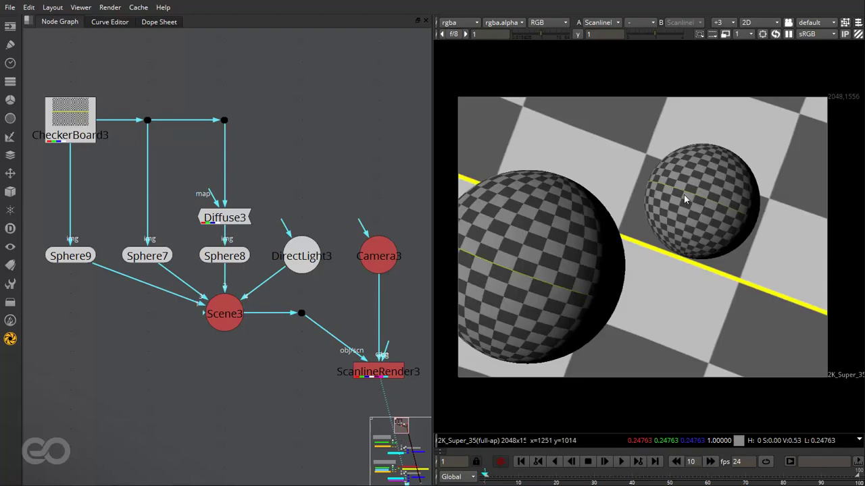
{"action": "key", "text": "2"}
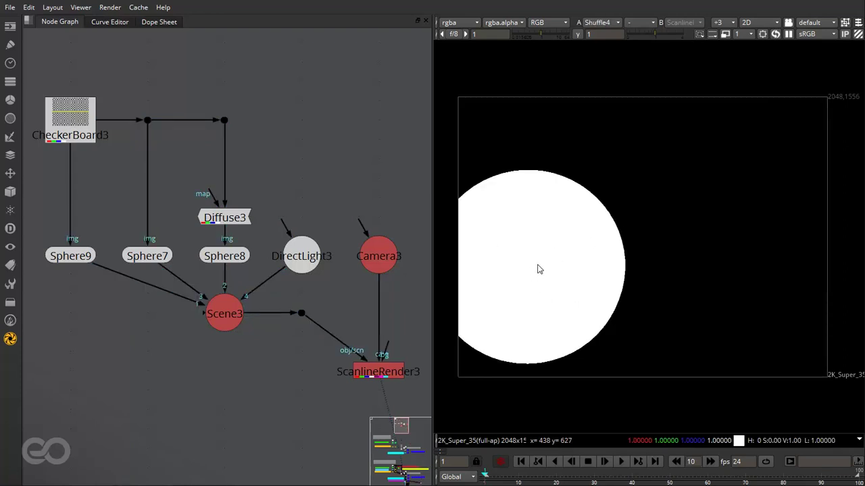
{"action": "key", "text": "1"}
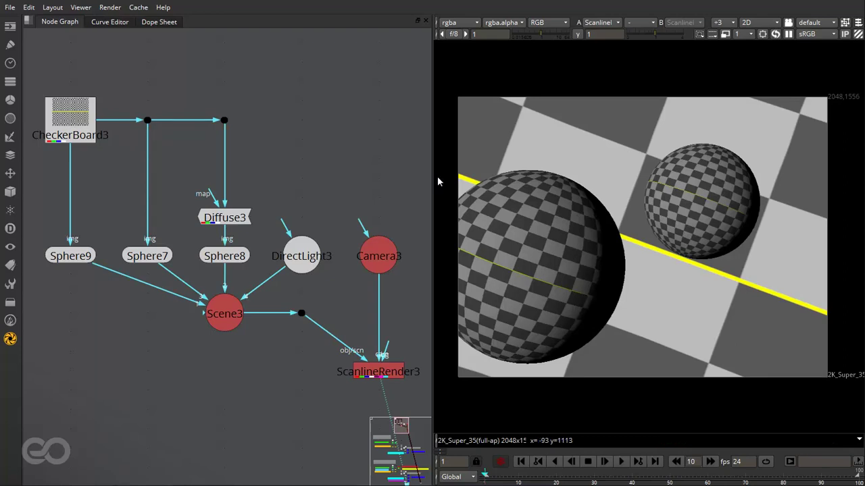
Examine the Basic Workflow and Advanced workflow node groups, and compare the Shuffle3 mask with the rendered image
{"action": "key", "text": "f"}
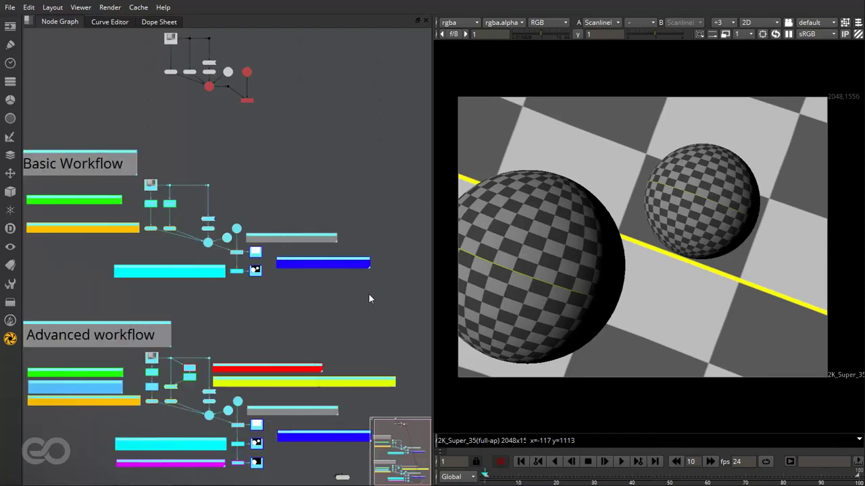
{"action": "left_click", "coordinate": [375, 290]}
{"action": "key", "text": "f"}
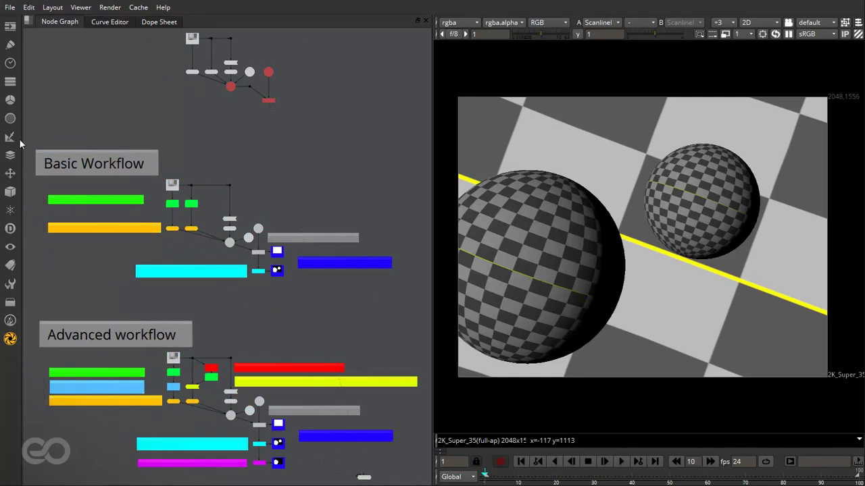
{"action": "left_click_drag", "start_coordinate": [25, 139], "coordinate": [401, 466]}
{"action": "left_click", "coordinate": [229, 328]}
{"action": "scroll", "coordinate": [60, 208], "scroll_direction": "up", "scroll_amount": 6}
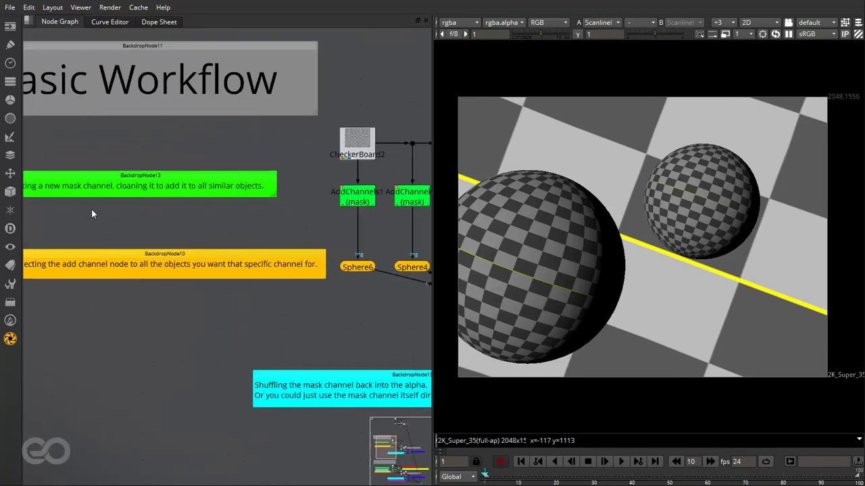
{"action": "scroll", "coordinate": [81, 209], "scroll_direction": "down", "scroll_amount": 2}
{"action": "scroll", "coordinate": [319, 223], "scroll_direction": "up", "scroll_amount": 3}
{"action": "scroll", "coordinate": [270, 212], "scroll_direction": "down", "scroll_amount": 4}
{"action": "scroll", "coordinate": [203, 243], "scroll_direction": "up", "scroll_amount": 4}
{"action": "scroll", "coordinate": [160, 289], "scroll_direction": "down", "scroll_amount": 3}
{"action": "scroll", "coordinate": [160, 285], "scroll_direction": "down", "scroll_amount": 5}
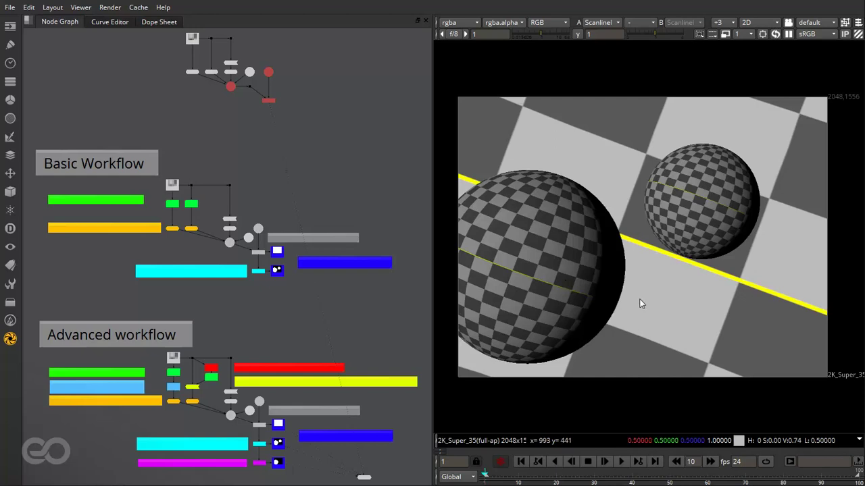
{"action": "key", "text": "2"}
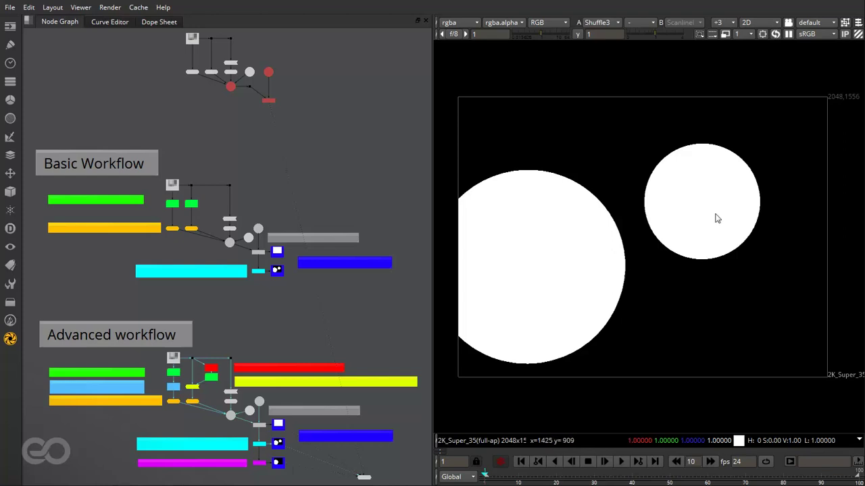
{"action": "key", "text": "1"}
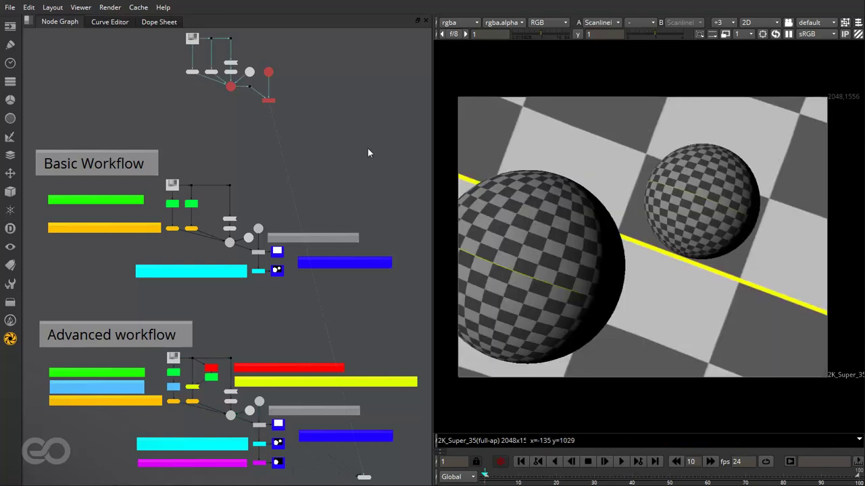
View Scene3 in 3D and examine the two checkered spheres inside the large surrounding sphere
{"action": "scroll", "coordinate": [268, 367], "scroll_direction": "down", "scroll_amount": 3}
{"action": "scroll", "coordinate": [245, 190], "scroll_direction": "up", "scroll_amount": 10}
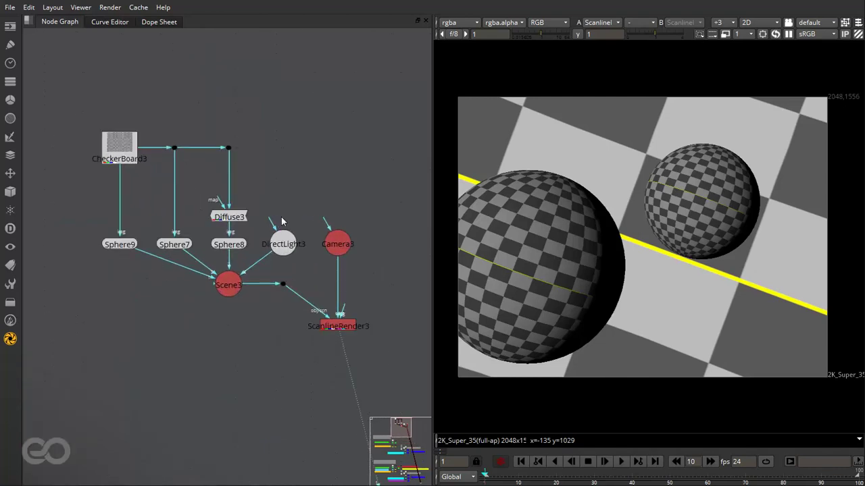
{"action": "scroll", "coordinate": [323, 171], "scroll_direction": "down", "scroll_amount": 2}
{"action": "left_click", "coordinate": [225, 296]}
{"action": "key", "text": "1"}
{"action": "key", "text": "f"}
{"action": "left_click", "coordinate": [750, 340]}
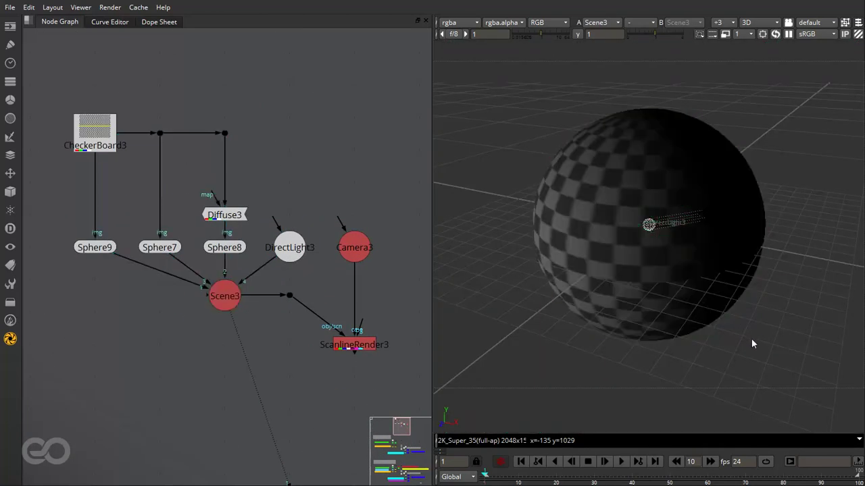
{"action": "mouse_move", "coordinate": [751, 340]}
{"action": "left_mouse_down", "text": "ctrl"}
{"action": "mouse_move", "coordinate": [479, 119]}
{"action": "mouse_move", "coordinate": [469, 232]}
{"action": "mouse_move", "coordinate": [592, 343]}
{"action": "mouse_move", "coordinate": [687, 210]}
{"action": "left_mouse_up", "text": "ctrl"}
{"action": "middle_click_drag", "start_coordinate": [557, 251], "coordinate": [808, 268], "text": "alt"}
{"action": "left_click", "coordinate": [731, 182]}
{"action": "left_click_drag", "start_coordinate": [728, 284], "coordinate": [707, 276], "text": "ctrl"}
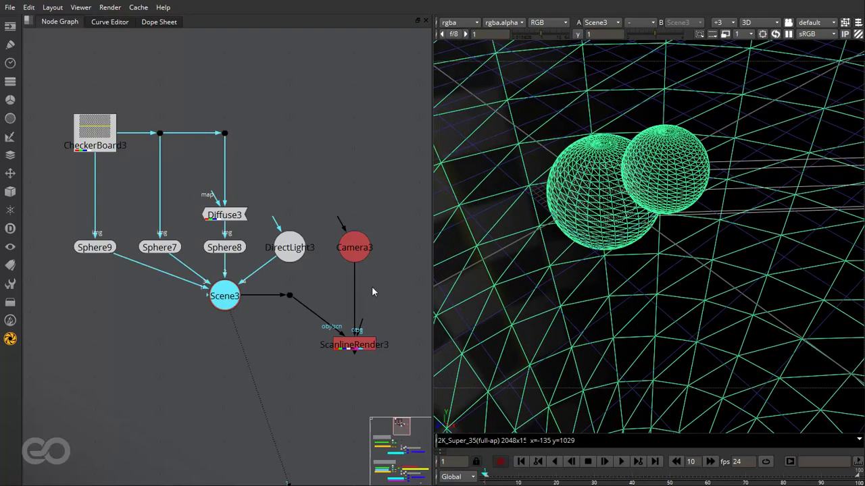
Inspect Camera3's properties and its placement relative to the spheres in the 3D scene
{"action": "left_click", "coordinate": [341, 211]}
{"action": "left_click", "coordinate": [296, 253]}
{"action": "middle_click_drag", "start_coordinate": [733, 260], "coordinate": [631, 254], "text": "alt"}
{"action": "left_click", "coordinate": [684, 209]}
{"action": "left_click_drag", "start_coordinate": [684, 233], "coordinate": [633, 210], "text": "ctrl"}
{"action": "double_click", "coordinate": [353, 250]}
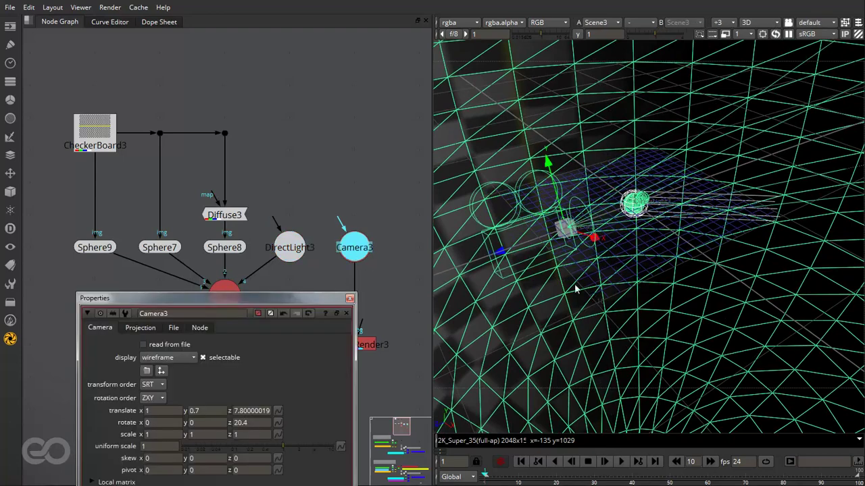
{"action": "left_click_drag", "start_coordinate": [603, 261], "coordinate": [797, 225], "text": "ctrl"}
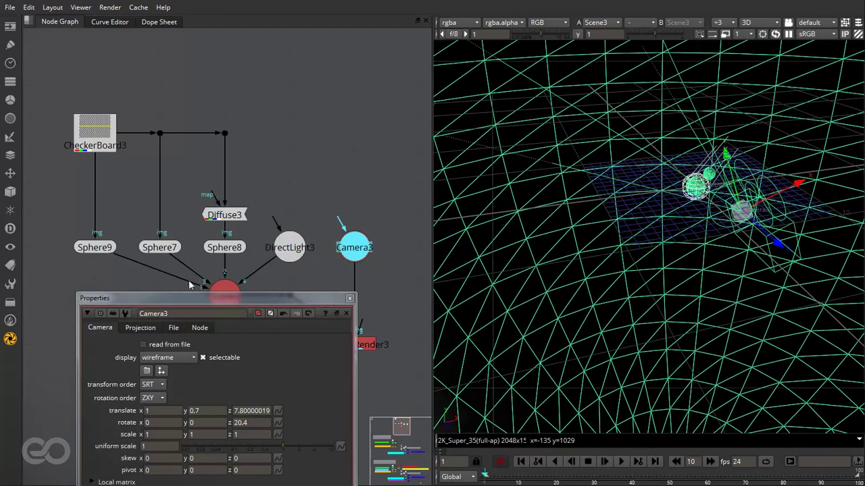
{"action": "left_click", "coordinate": [349, 298]}
View ScanlineRender3 in 2D and check its alpha channel before returning to the full color image
{"action": "left_click", "coordinate": [361, 339]}
{"action": "key", "text": "1"}
{"action": "left_click", "coordinate": [358, 391]}
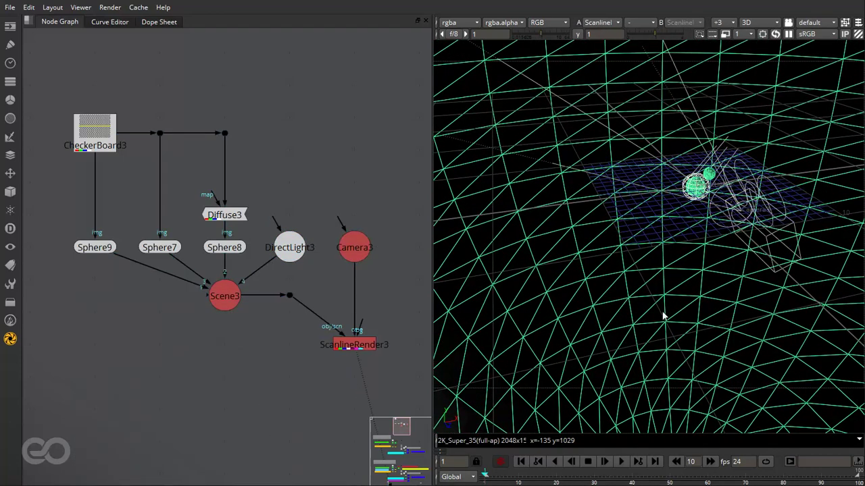
{"action": "left_click", "coordinate": [662, 312]}
{"action": "key", "text": "Tab"}
{"action": "key", "text": "a"}
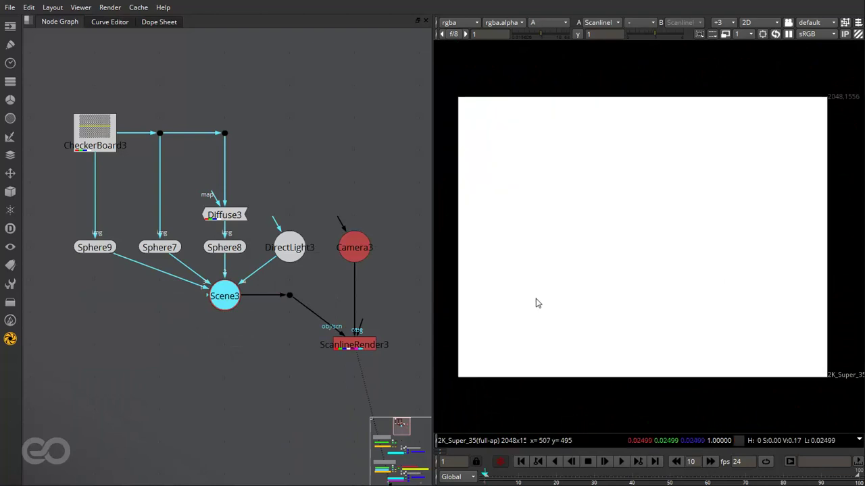
{"action": "key", "text": "a"}
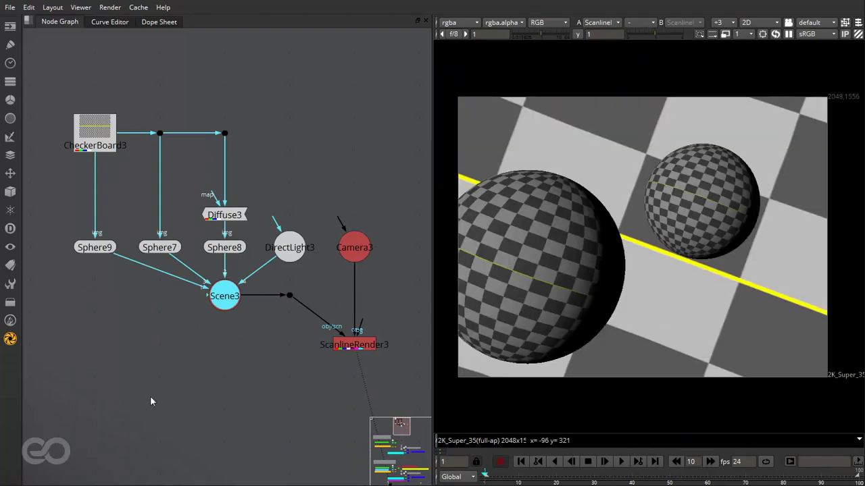
{"action": "left_click", "coordinate": [151, 402]}
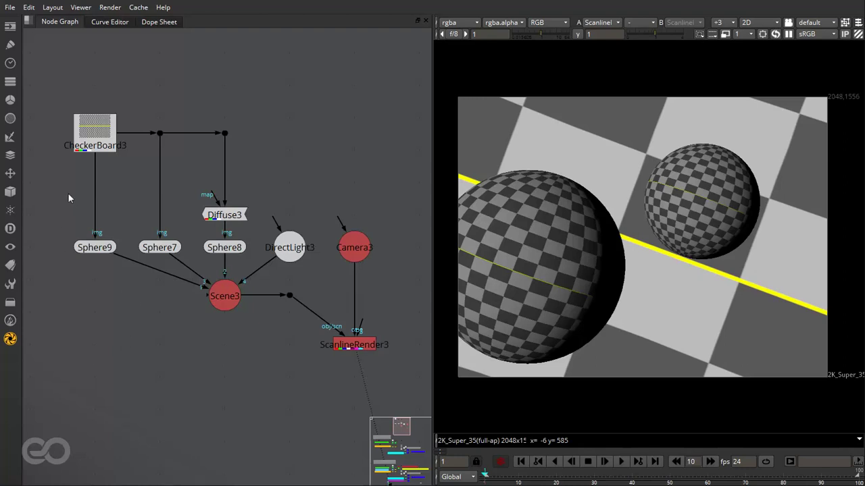
Add an AddChannels node and insert it between CheckerBoard3 and Sphere9
{"action": "key", "text": "Tab"}
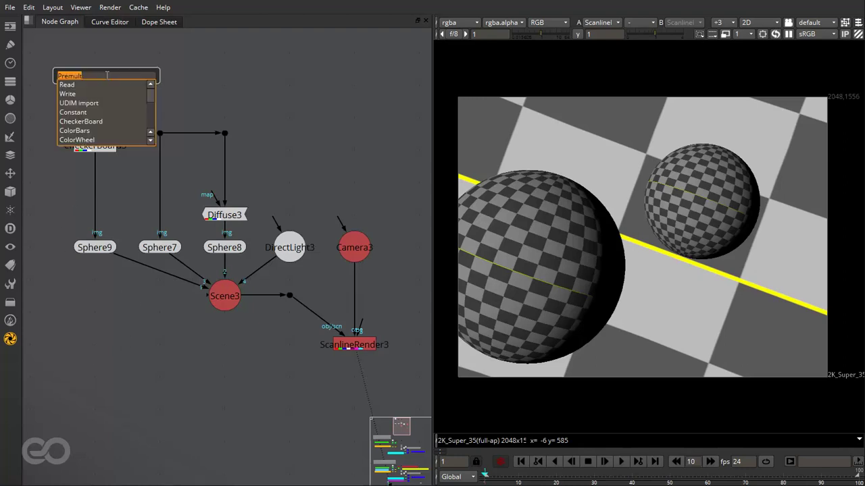
{"action": "type", "text": "add"}
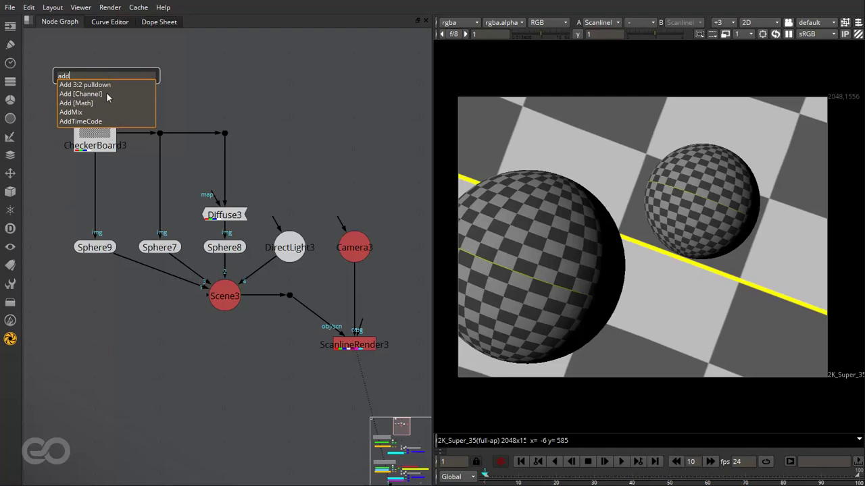
{"action": "left_click", "coordinate": [104, 94]}
{"action": "left_click_drag", "start_coordinate": [63, 78], "coordinate": [110, 196]}
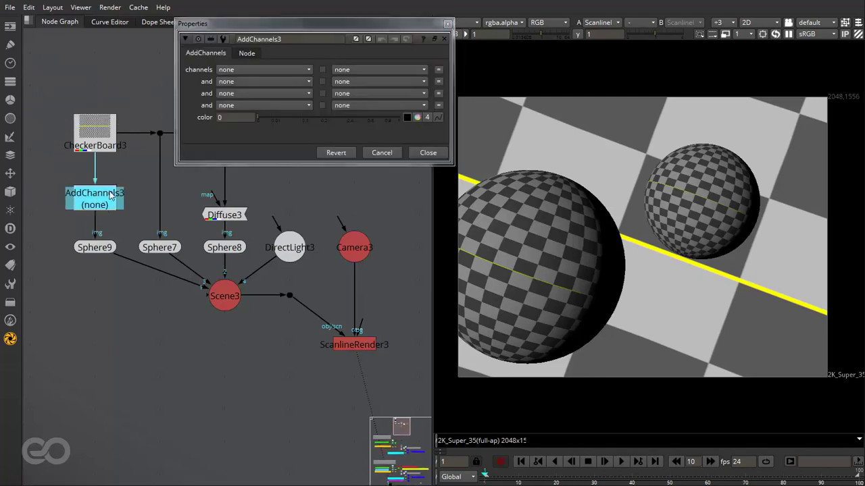
Set the first channels entry of the AddChannels3 node to the mask layer
{"action": "left_click", "coordinate": [256, 68]}
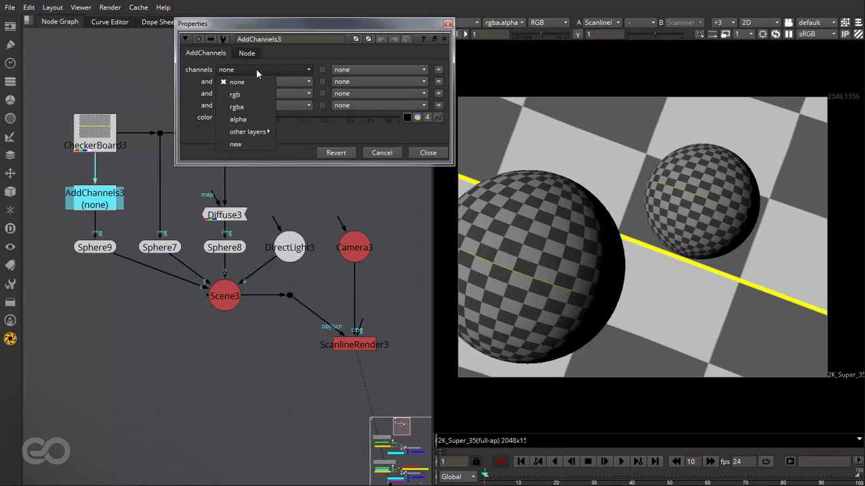
{"action": "left_click", "coordinate": [314, 134]}
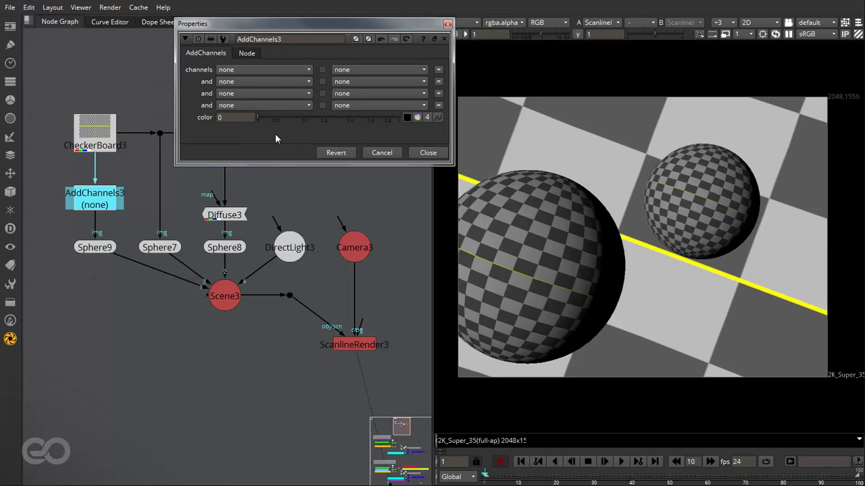
{"action": "mouse_move", "coordinate": [97, 199]}
{"action": "left_mouse_down"}
{"action": "mouse_move", "coordinate": [98, 183]}
{"action": "mouse_move", "coordinate": [98, 201]}
{"action": "left_mouse_up"}
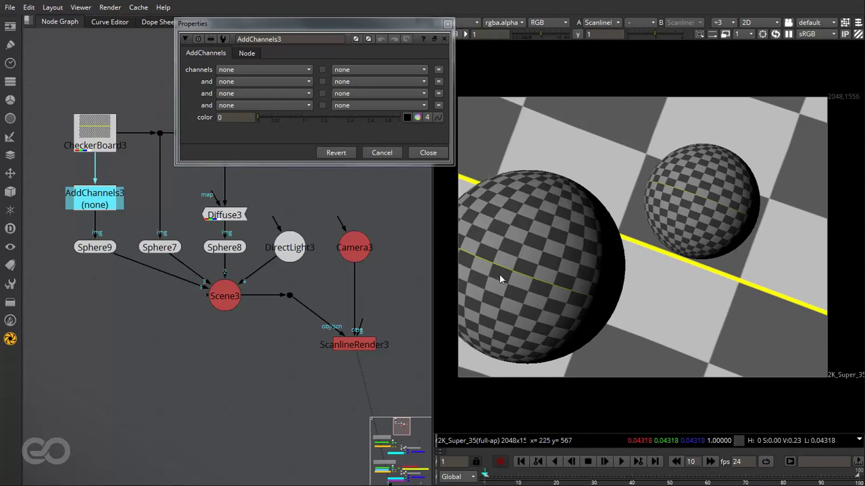
{"action": "left_click", "coordinate": [246, 72]}
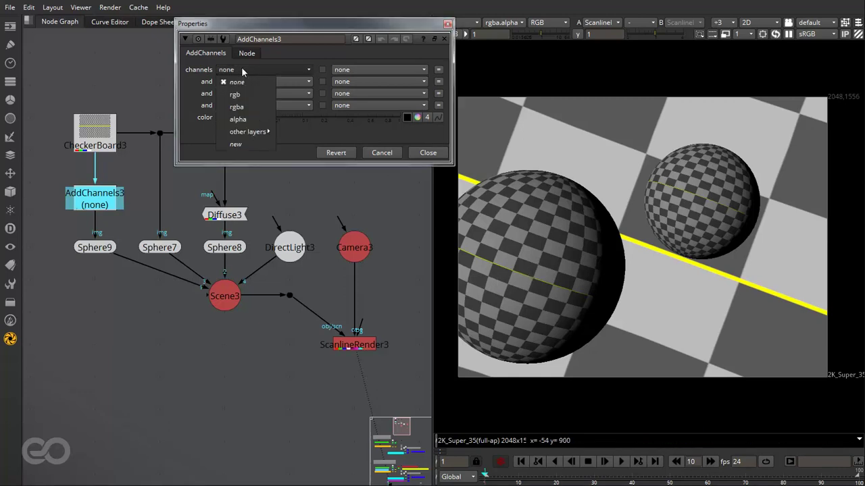
{"action": "mouse_move", "coordinate": [250, 132]}
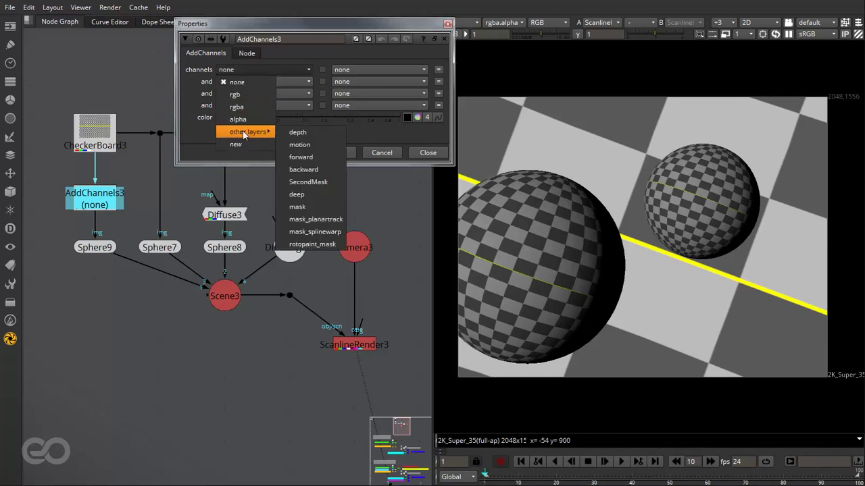
{"action": "left_click", "coordinate": [301, 208]}
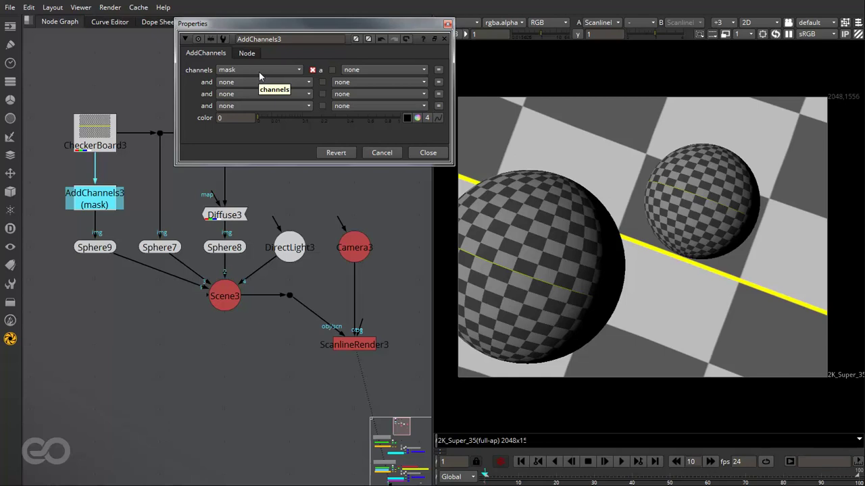
{"action": "left_click", "coordinate": [140, 182]}
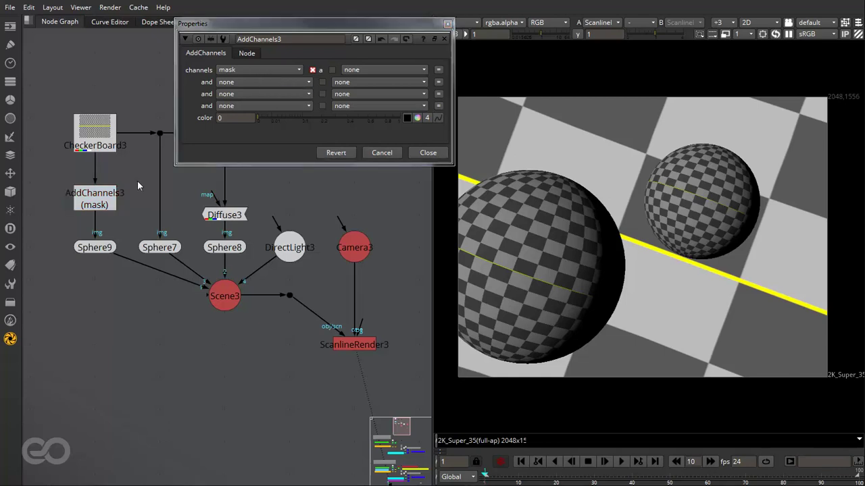
View the output of AddChannels3 and display its mask layer in the viewer
{"action": "left_click", "coordinate": [100, 212]}
{"action": "key", "text": "1"}
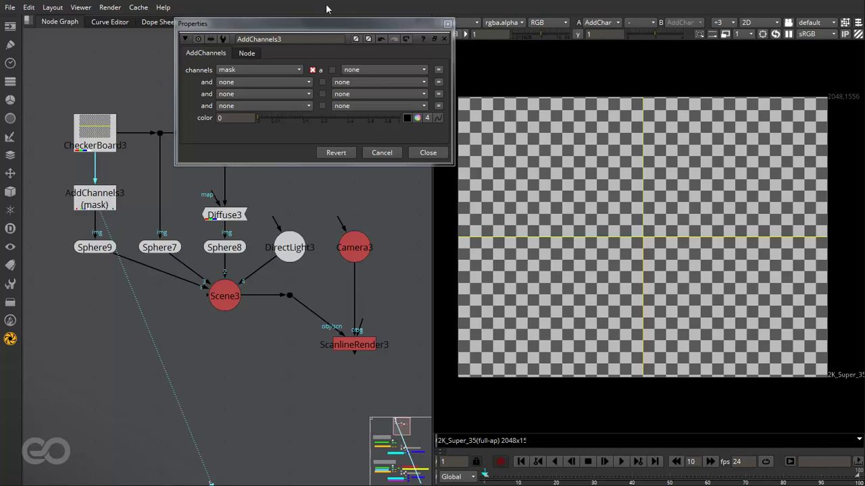
{"action": "left_click_drag", "start_coordinate": [345, 25], "coordinate": [308, 29]}
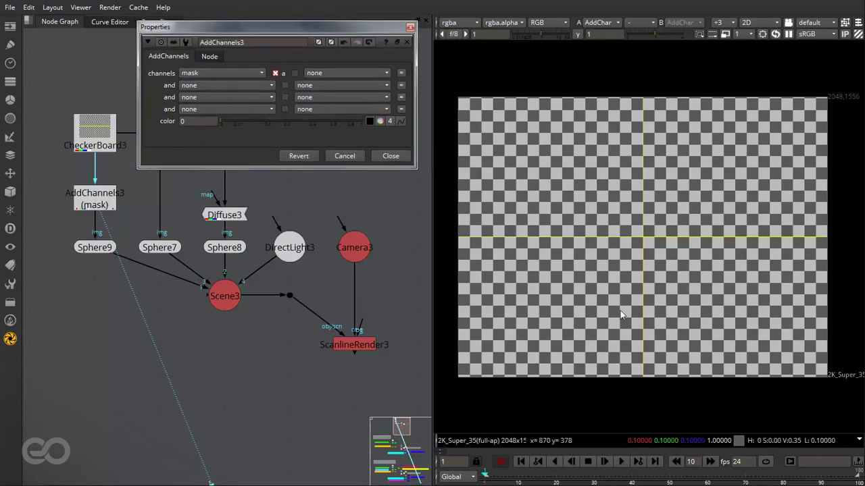
{"action": "mouse_move", "coordinate": [89, 149]}
{"action": "left_mouse_down"}
{"action": "mouse_move", "coordinate": [88, 132]}
{"action": "mouse_move", "coordinate": [88, 149]}
{"action": "left_mouse_up"}
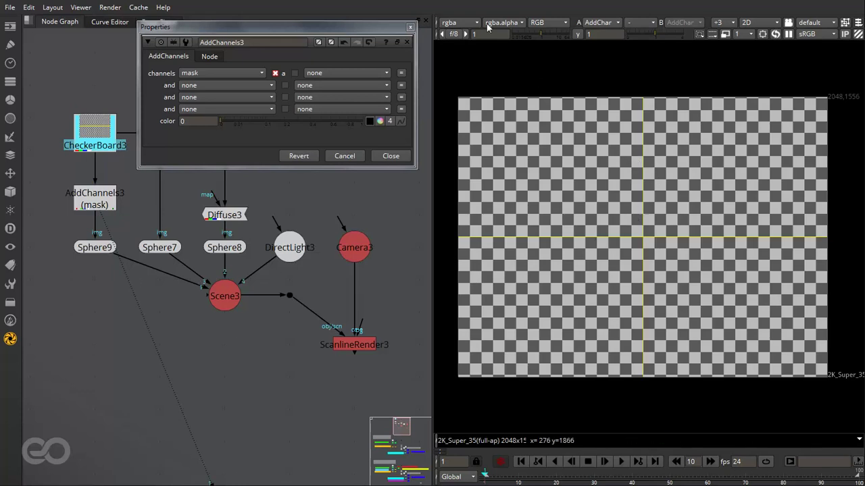
{"action": "left_click", "coordinate": [465, 23]}
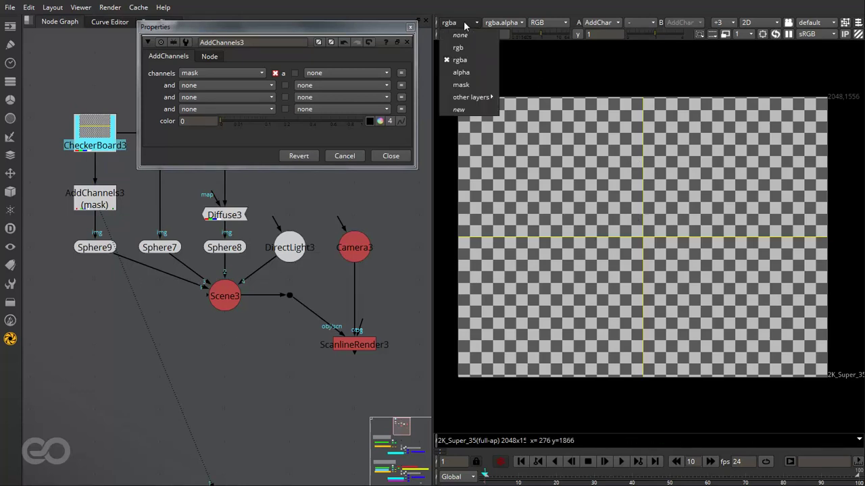
{"action": "left_click", "coordinate": [484, 86]}
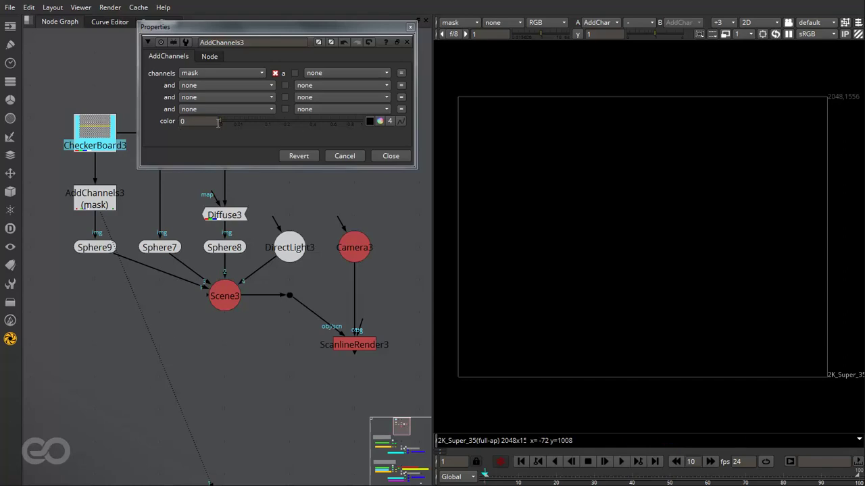
Set the AddChannels3 color to 1 and display only the red channel of its mask layer in the viewer
{"action": "left_click_drag", "start_coordinate": [219, 121], "coordinate": [369, 128]}
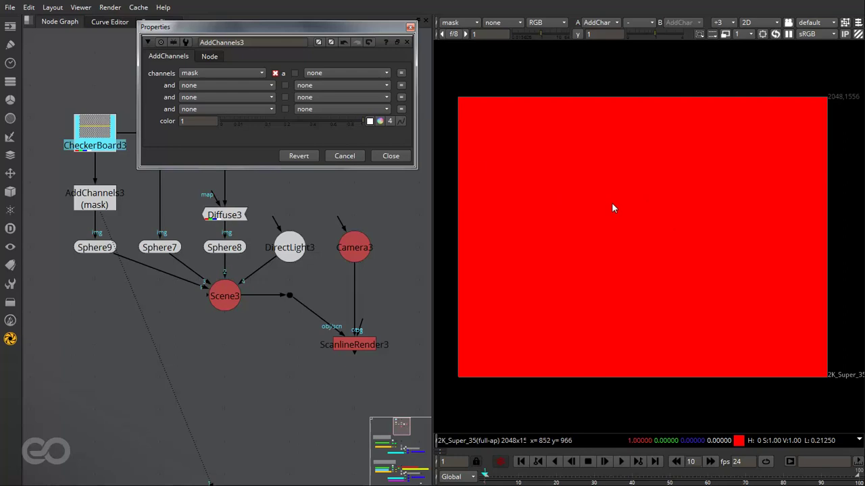
{"action": "left_click", "coordinate": [544, 25]}
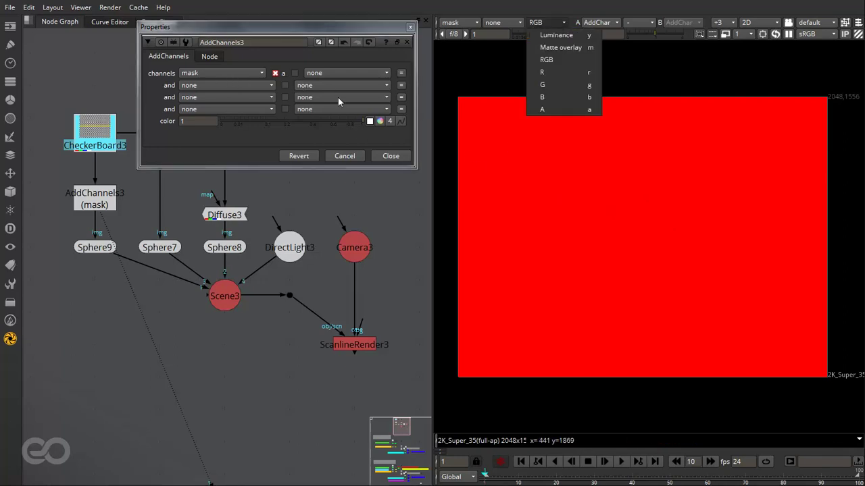
{"action": "left_click", "coordinate": [571, 73]}
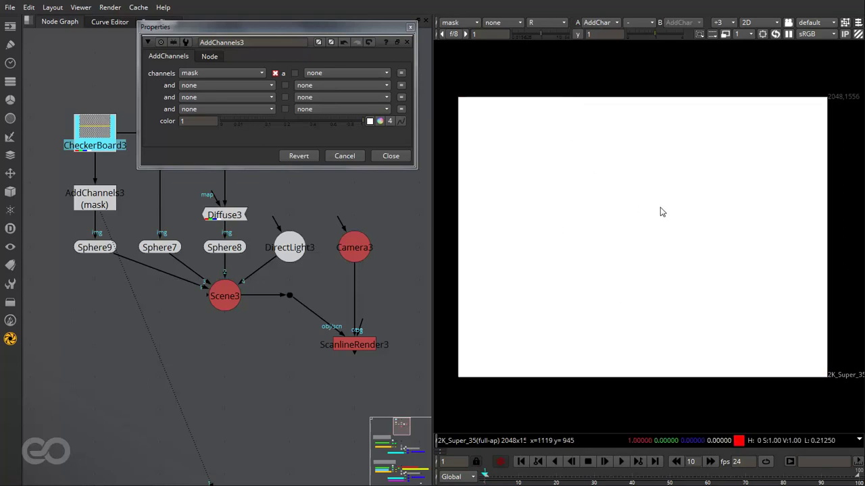
Return the viewer to RGB display and switch it from the mask layer to rgba
{"action": "left_click", "coordinate": [544, 23]}
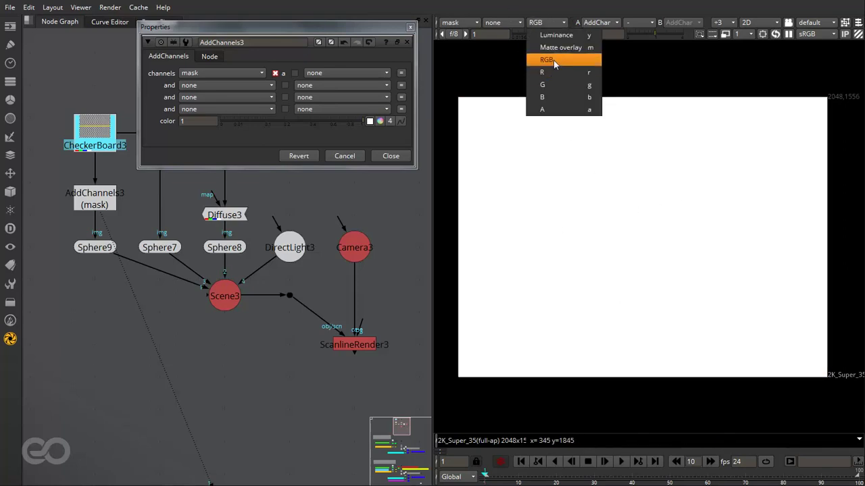
{"action": "left_click", "coordinate": [554, 62]}
{"action": "left_click", "coordinate": [464, 23]}
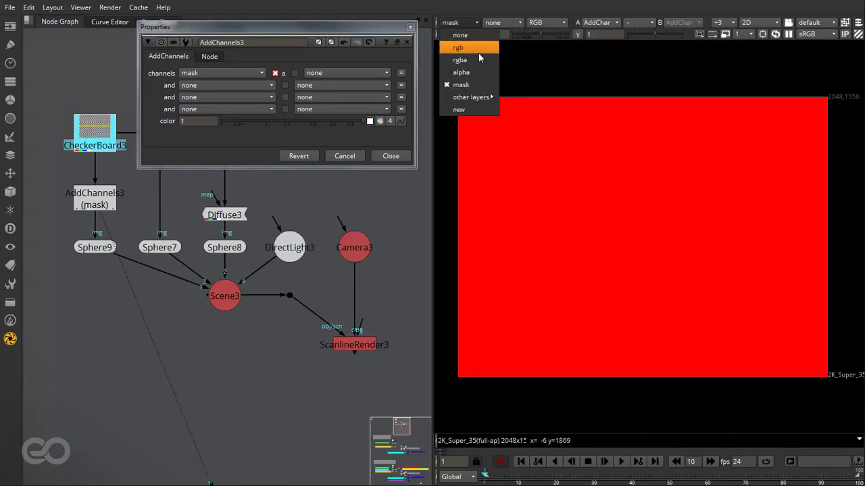
{"action": "left_click", "coordinate": [477, 61]}
View Scene3 in the 3D viewer and frame the two small spheres up close
{"action": "left_click", "coordinate": [78, 282]}
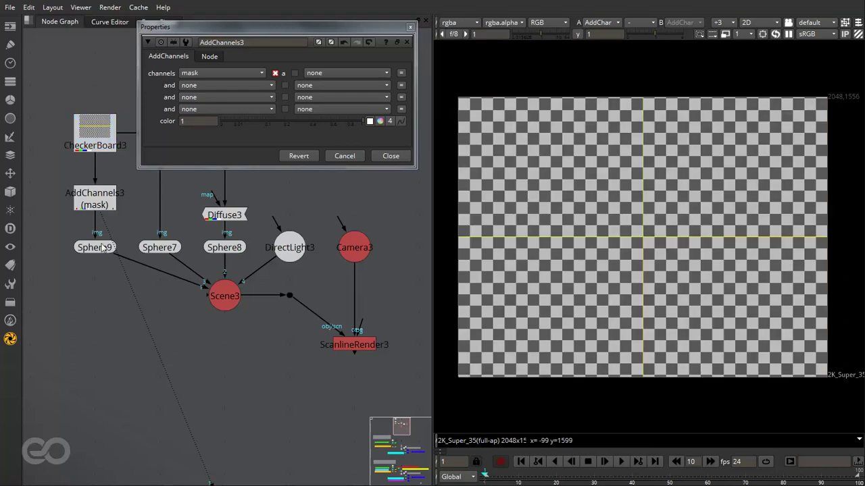
{"action": "left_click", "coordinate": [76, 248]}
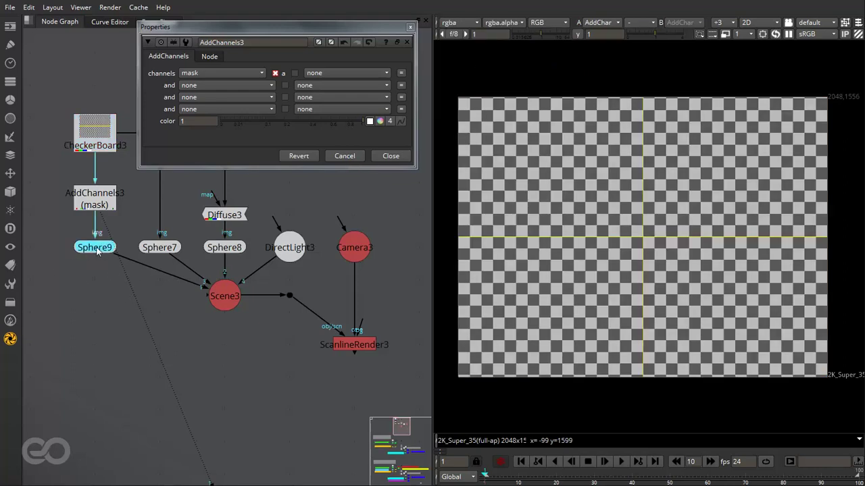
{"action": "left_click", "coordinate": [217, 302]}
{"action": "key", "text": "1"}
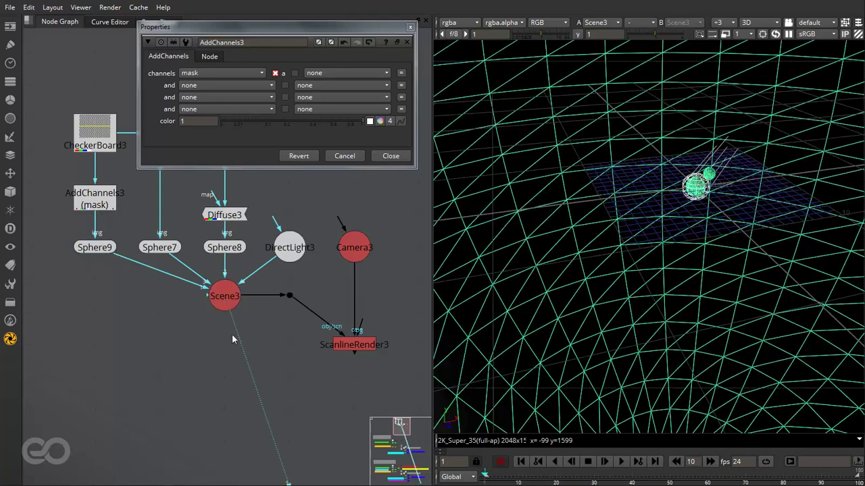
{"action": "key", "text": "f"}
{"action": "left_click_drag", "start_coordinate": [688, 245], "coordinate": [608, 241], "text": "ctrl"}
{"action": "middle_click_drag", "start_coordinate": [608, 241], "coordinate": [861, 265], "text": "alt"}
{"action": "scroll", "coordinate": [816, 260], "scroll_direction": "up", "scroll_amount": 6}
{"action": "left_click", "coordinate": [363, 405]}
{"action": "left_click", "coordinate": [544, 167]}
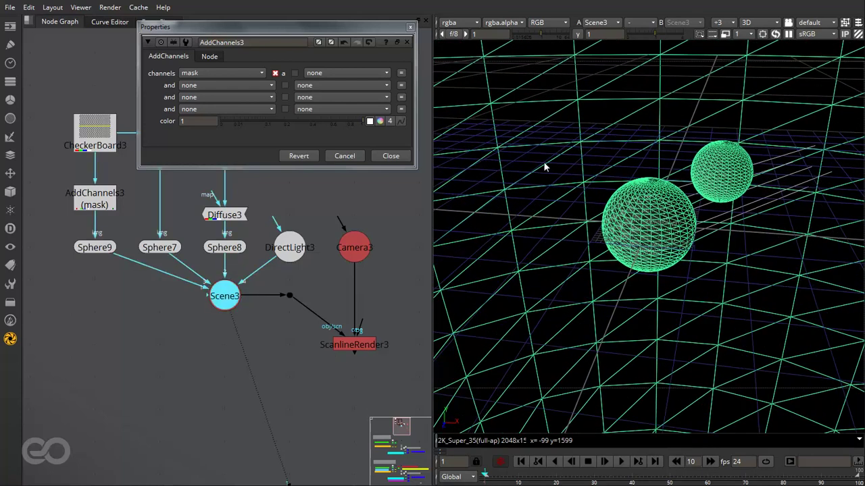
Display the mask layer of Scene3 in the 3D view and inspect Sphere9 up close
{"action": "left_click", "coordinate": [458, 23]}
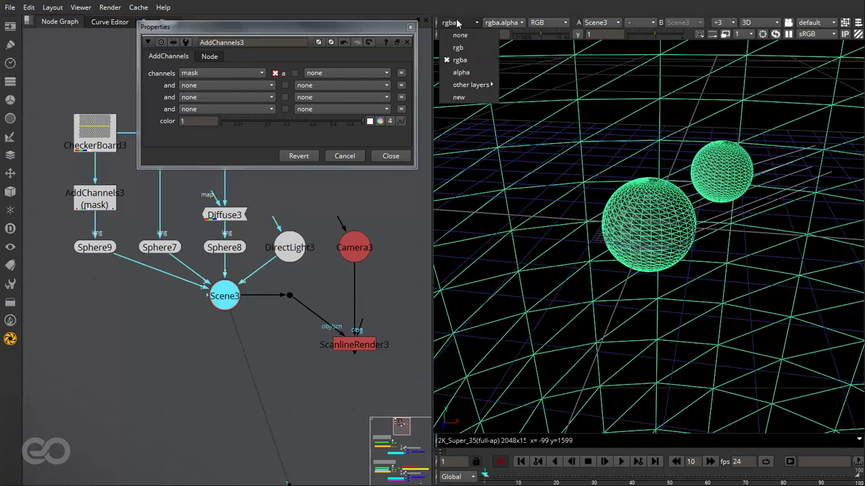
{"action": "mouse_move", "coordinate": [470, 84]}
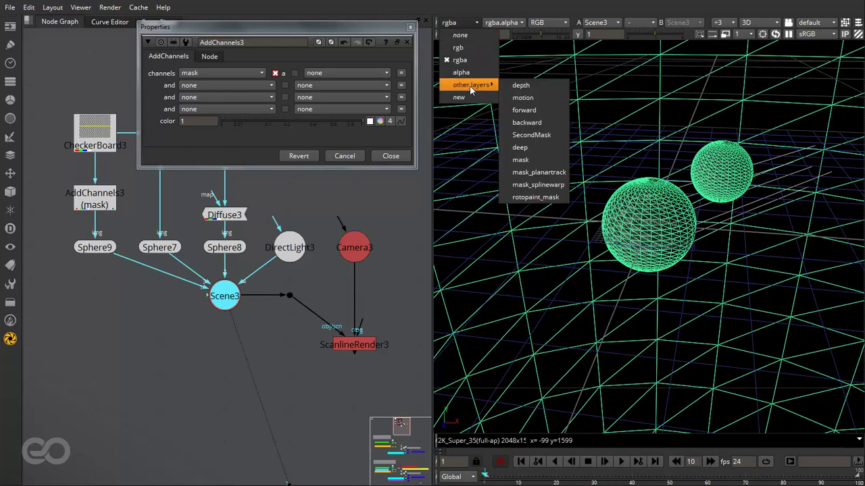
{"action": "left_click", "coordinate": [514, 161]}
{"action": "left_click", "coordinate": [621, 277]}
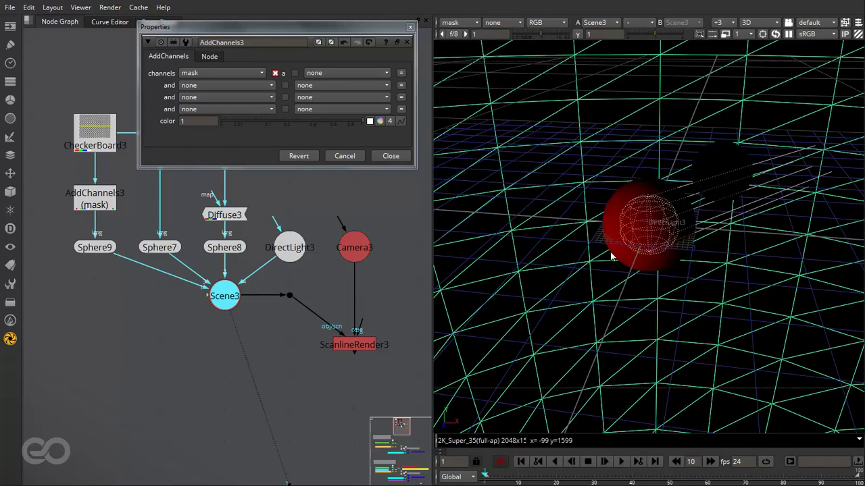
{"action": "left_click_drag", "start_coordinate": [608, 231], "coordinate": [594, 269], "text": "ctrl"}
{"action": "middle_click_drag", "start_coordinate": [813, 257], "coordinate": [863, 270], "text": "alt"}
{"action": "left_click", "coordinate": [770, 128]}
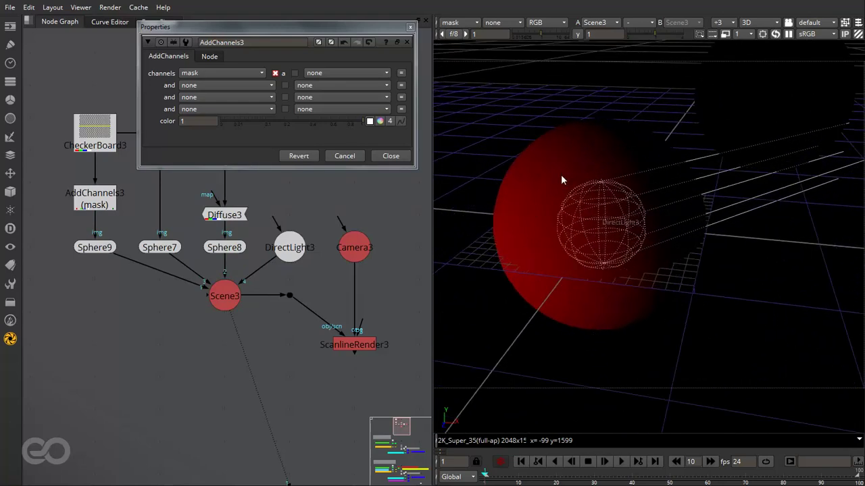
{"action": "left_click", "coordinate": [90, 250]}
{"action": "left_click", "coordinate": [102, 290]}
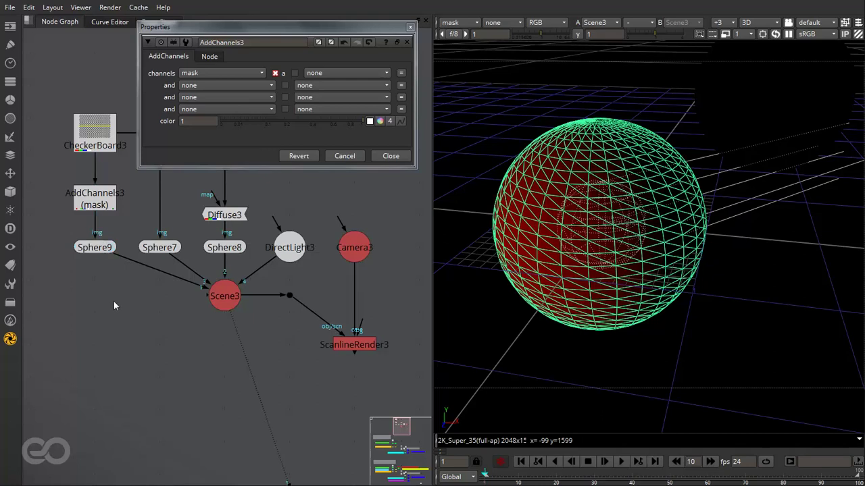
View the ScanlineRender3 output in 2D to examine its mask layer
{"action": "scroll", "coordinate": [117, 293], "scroll_direction": "down", "scroll_amount": 1}
{"action": "scroll", "coordinate": [328, 329], "scroll_direction": "up", "scroll_amount": 1}
{"action": "left_click", "coordinate": [328, 338]}
{"action": "key", "text": "1"}
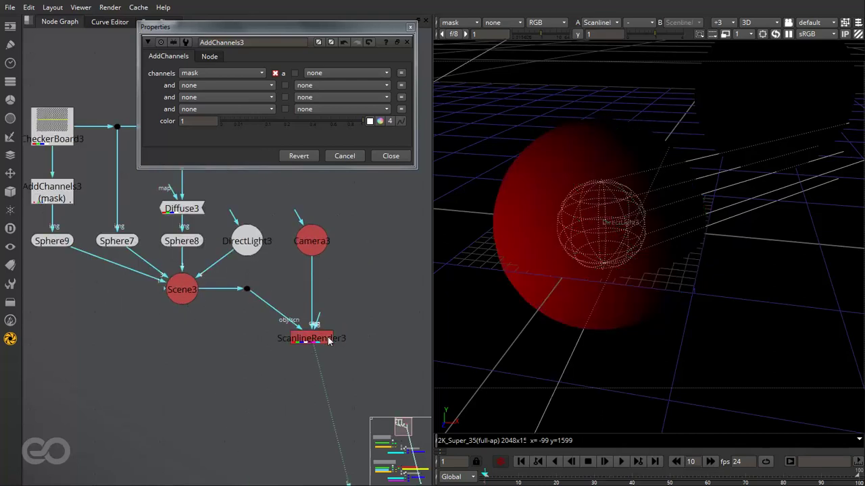
{"action": "left_click", "coordinate": [390, 308]}
{"action": "left_click", "coordinate": [710, 325]}
{"action": "key", "text": "Tab"}
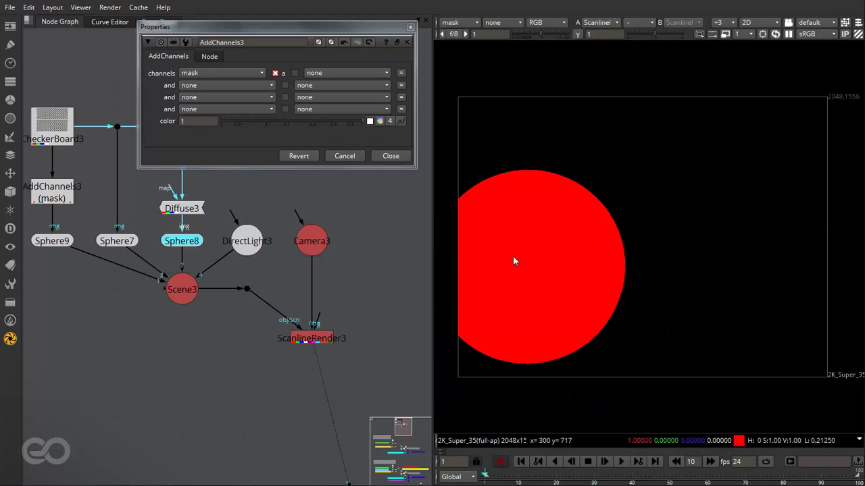
Switch the viewer to the rgba layer and compare the render's alpha channel with its color image
{"action": "left_click", "coordinate": [459, 22]}
{"action": "left_click", "coordinate": [468, 60]}
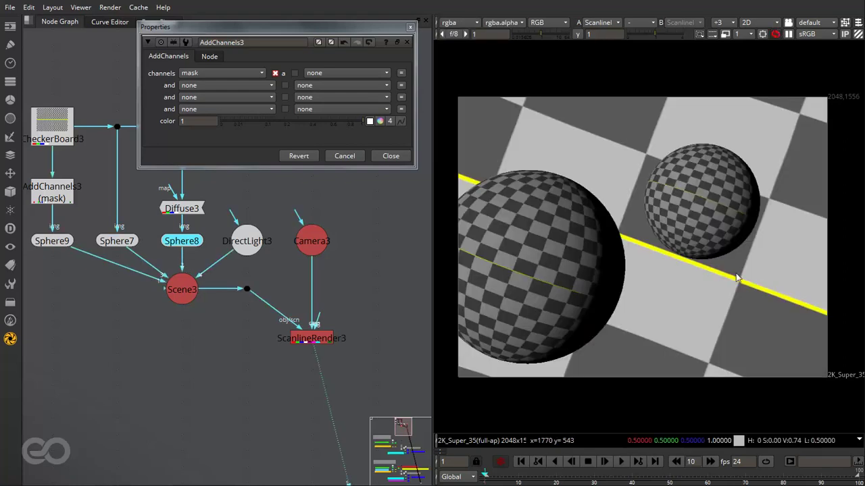
{"action": "key", "text": "a"}
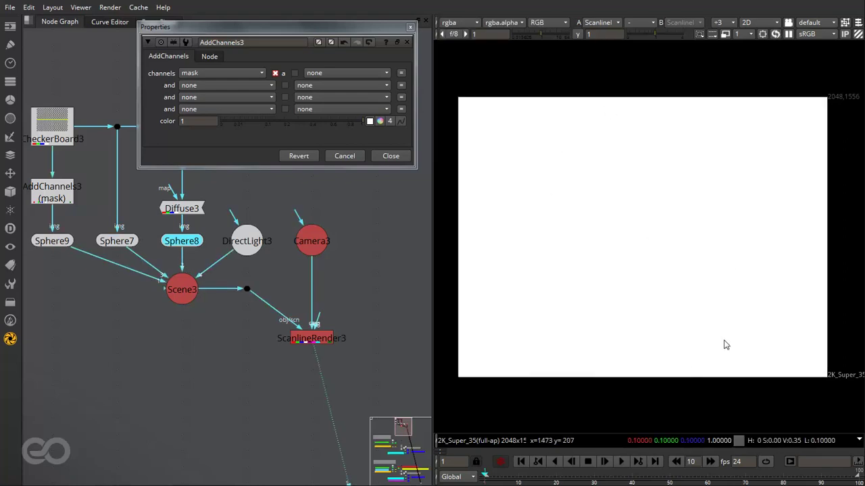
{"action": "key", "text": "a"}
{"action": "left_click", "coordinate": [138, 357]}
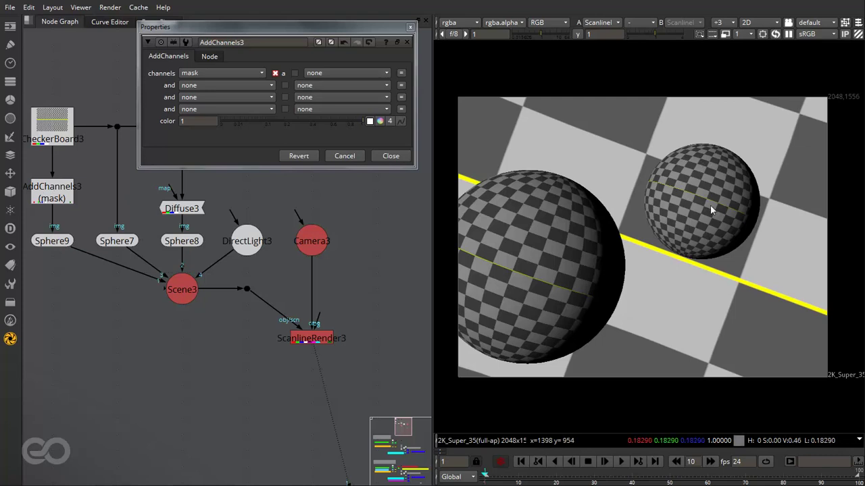
Clone the AddChannels3 node and insert the clone into the connection feeding Sphere7
{"action": "left_click", "coordinate": [58, 196]}
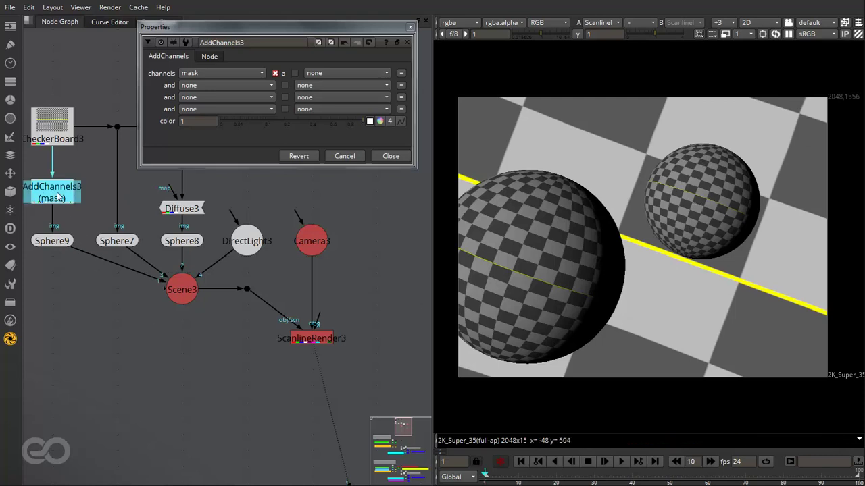
{"action": "key", "text": "alt+k"}
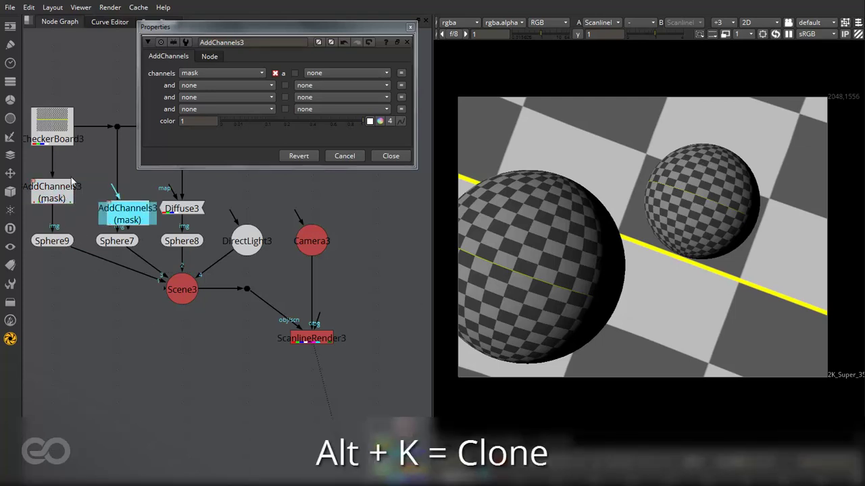
{"action": "mouse_move", "coordinate": [112, 220]}
{"action": "left_mouse_down"}
{"action": "mouse_move", "coordinate": [104, 188]}
{"action": "mouse_move", "coordinate": [103, 201]}
{"action": "left_mouse_up"}
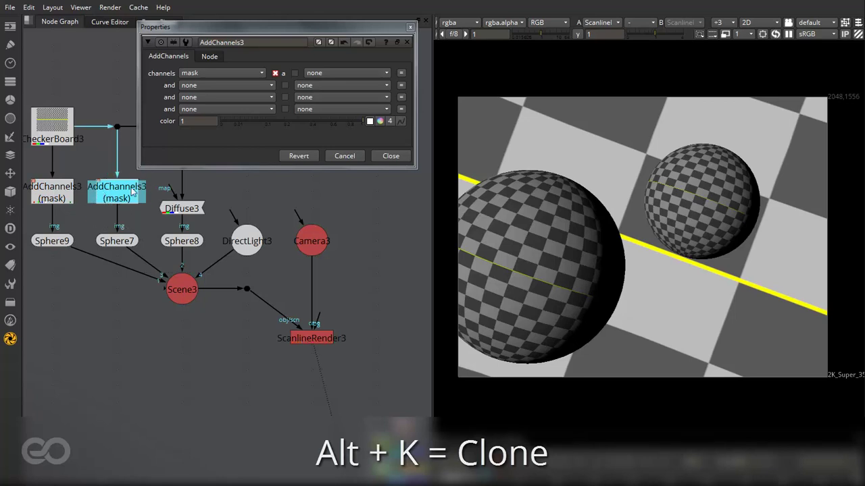
Display the mask layer of ScanlineRender3 in the viewer and close the AddChannels3 properties
{"action": "left_click", "coordinate": [453, 23]}
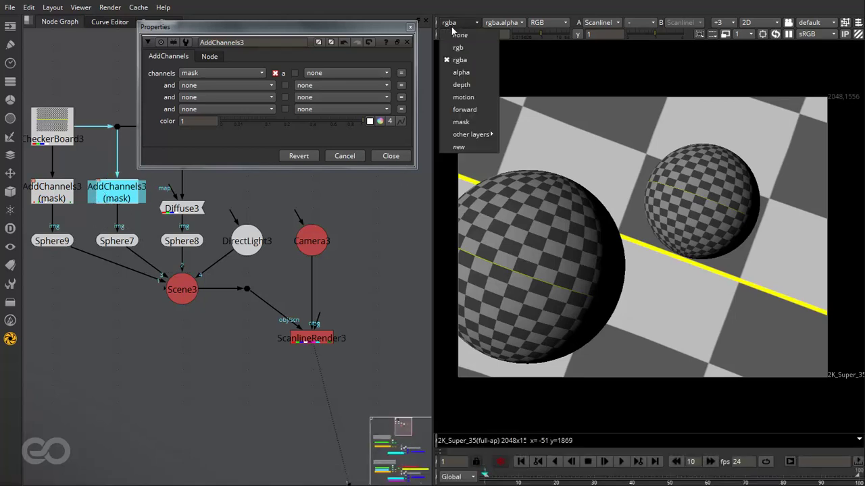
{"action": "left_click", "coordinate": [466, 122]}
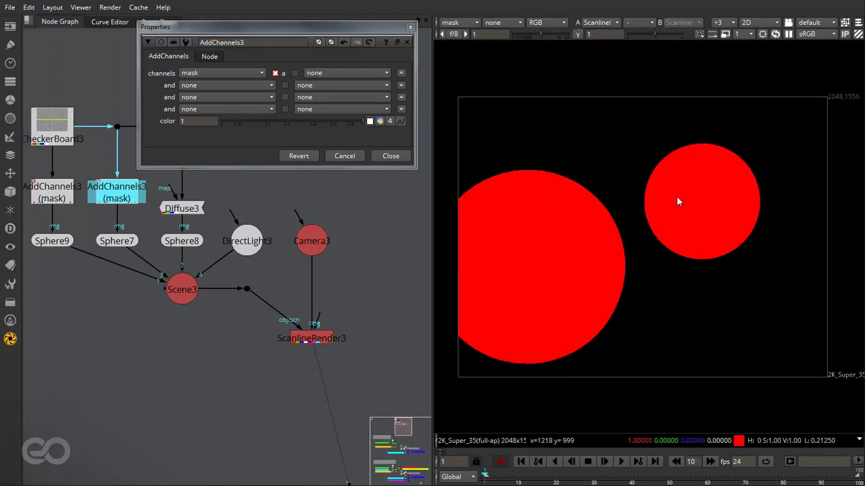
{"action": "left_click", "coordinate": [410, 27]}
{"action": "left_click", "coordinate": [381, 243]}
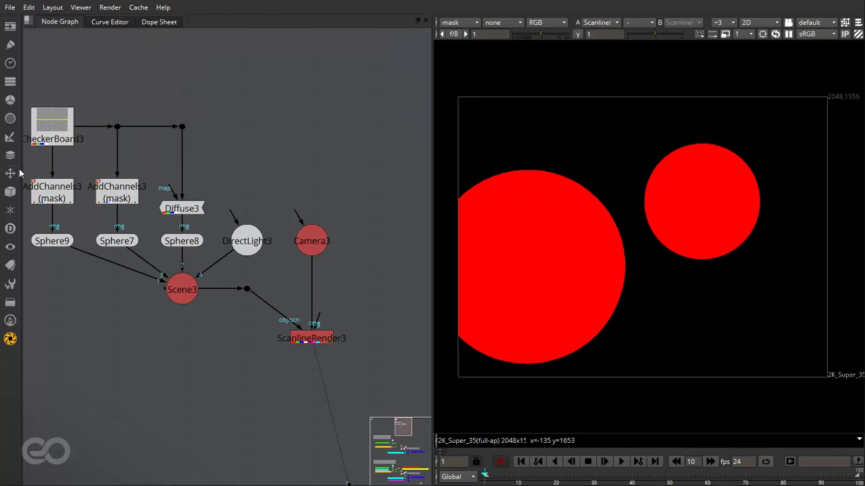
Move both AddChannels3 nodes up together to make room above Sphere9 and Sphere7
{"action": "scroll", "coordinate": [254, 230], "scroll_direction": "down", "scroll_amount": 2}
{"action": "scroll", "coordinate": [107, 194], "scroll_direction": "up", "scroll_amount": 3}
{"action": "left_click_drag", "start_coordinate": [58, 179], "coordinate": [216, 240]}
{"action": "left_click_drag", "start_coordinate": [199, 211], "coordinate": [199, 192]}
{"action": "left_click", "coordinate": [151, 229]}
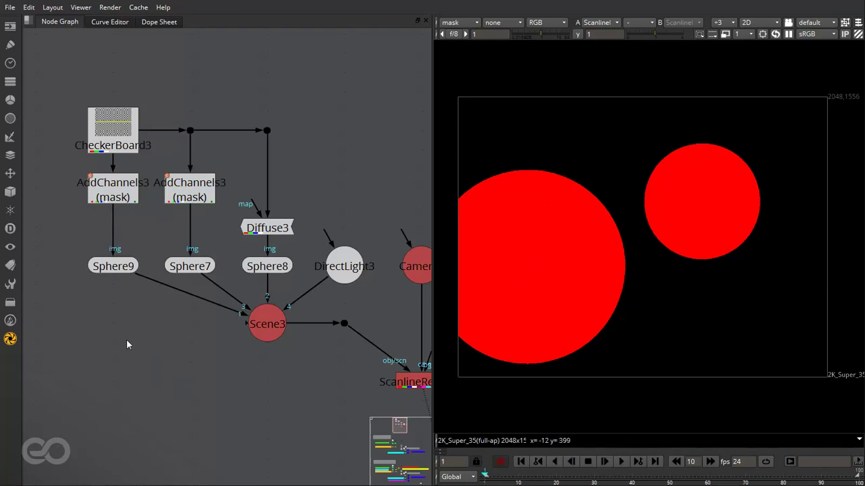
Add another AddChannels node and insert it between AddChannels3 and Sphere9
{"action": "key", "text": "Tab"}
{"action": "key", "text": "Return"}
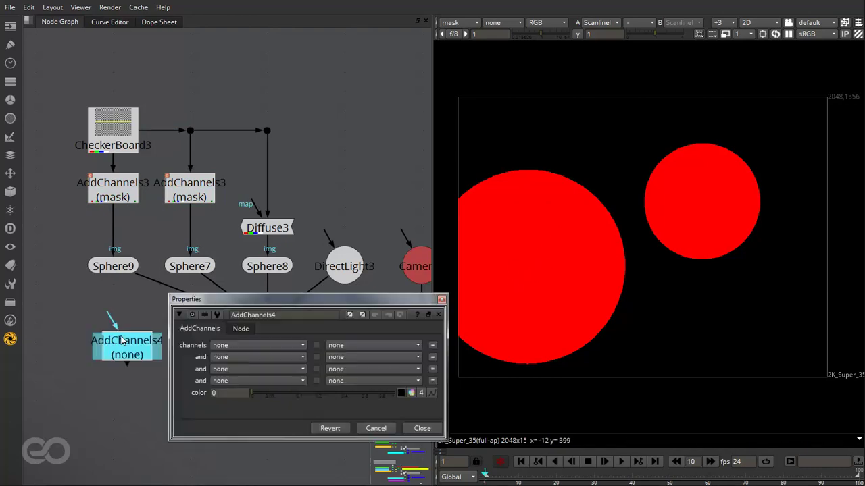
{"action": "left_click_drag", "start_coordinate": [122, 348], "coordinate": [108, 228]}
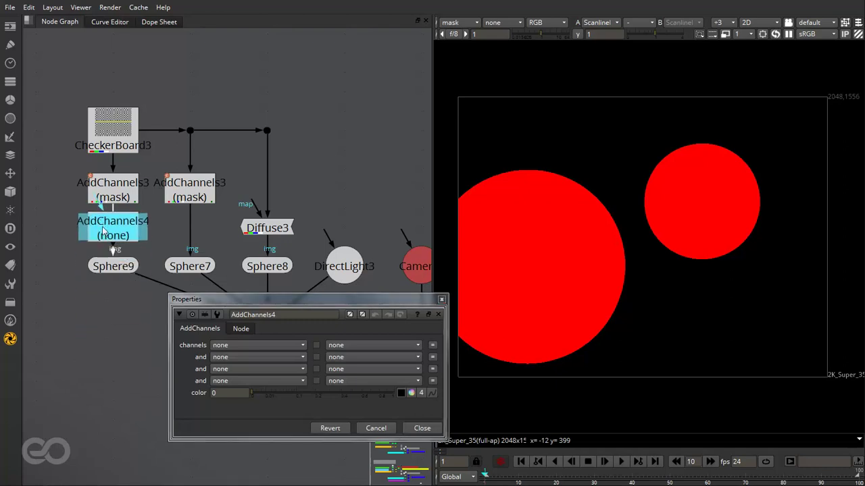
Create a new layer with the default name and channels s1 and s2 for the first channels entry of AddChannels4
{"action": "left_click", "coordinate": [257, 344]}
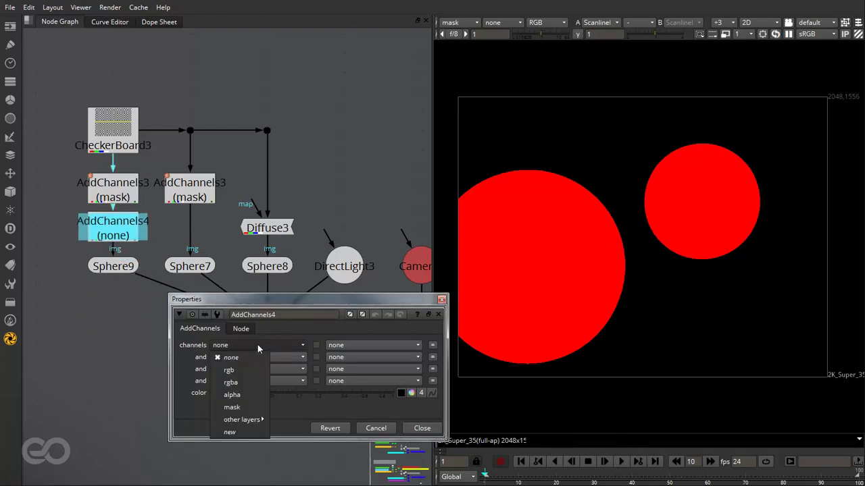
{"action": "left_click", "coordinate": [238, 433]}
{"action": "left_click_drag", "start_coordinate": [216, 342], "coordinate": [273, 199]}
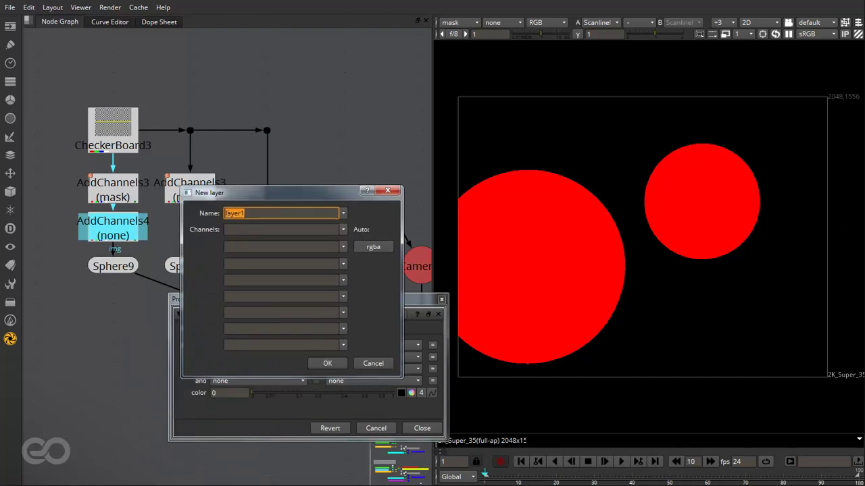
{"action": "left_click", "coordinate": [259, 229]}
{"action": "type", "text": "S1"}
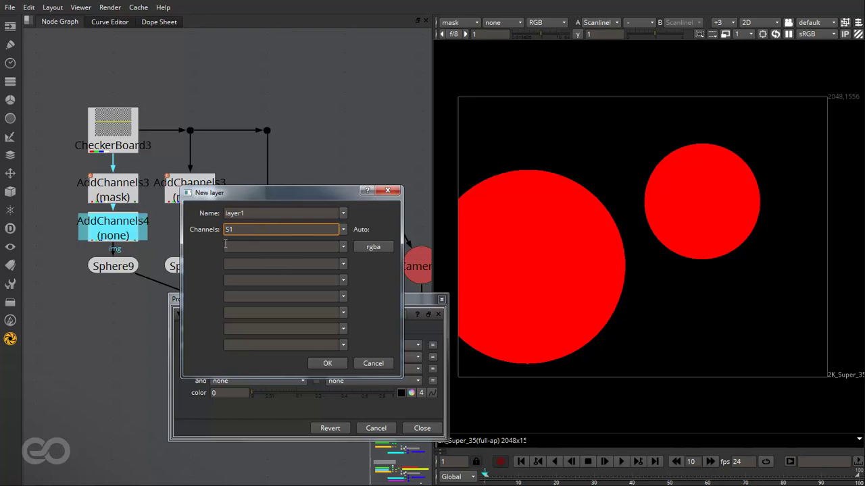
{"action": "left_click", "coordinate": [259, 248]}
{"action": "type", "text": "S2"}
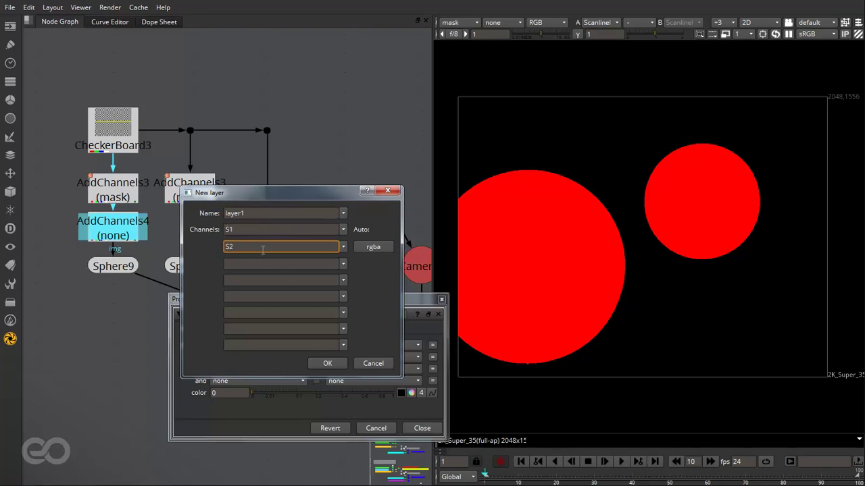
{"action": "left_click_drag", "start_coordinate": [229, 231], "coordinate": [218, 248]}
{"action": "type", "text": "s"}
{"action": "type", "text": "s"}
{"action": "left_click", "coordinate": [327, 365]}
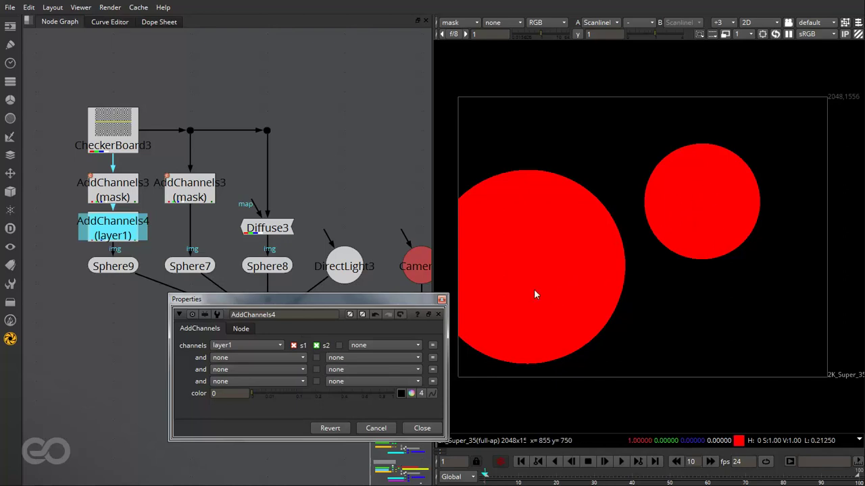
Set the AddChannels4 color to 1 and disable the s2 channel so only layer1.s1 is added
{"action": "left_click_drag", "start_coordinate": [252, 392], "coordinate": [419, 396]}
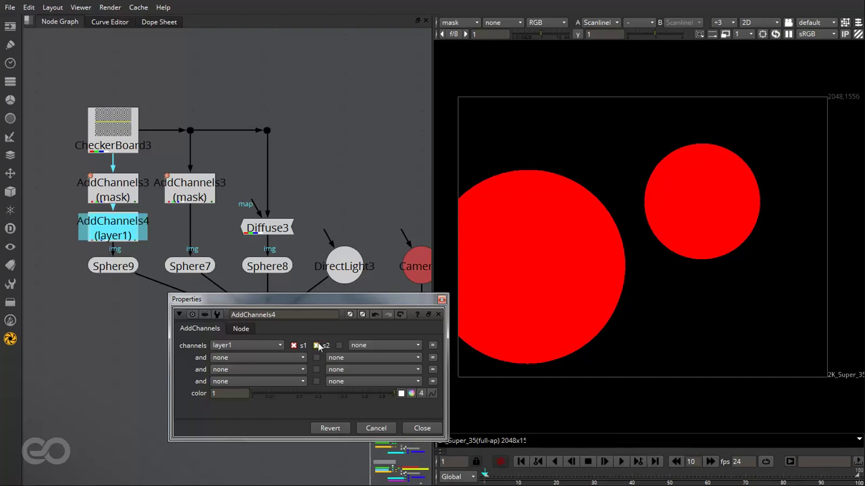
{"action": "left_click", "coordinate": [316, 346]}
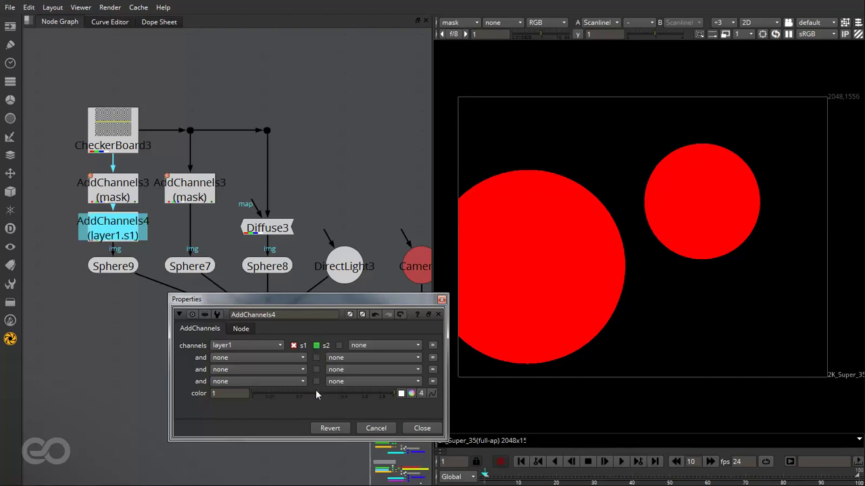
Duplicate the AddChannels4 node and insert the copy between the second AddChannels3 node and Sphere7
{"action": "left_click", "coordinate": [418, 429]}
{"action": "key", "text": "ctrl+c"}
{"action": "left_click", "coordinate": [158, 352]}
{"action": "key", "text": "ctrl+v"}
{"action": "left_click_drag", "start_coordinate": [159, 352], "coordinate": [194, 225]}
{"action": "left_click", "coordinate": [164, 385]}
Set AddChannels5 to add only layer1.s2 by enabling s2 and disabling s1
{"action": "double_click", "coordinate": [192, 223]}
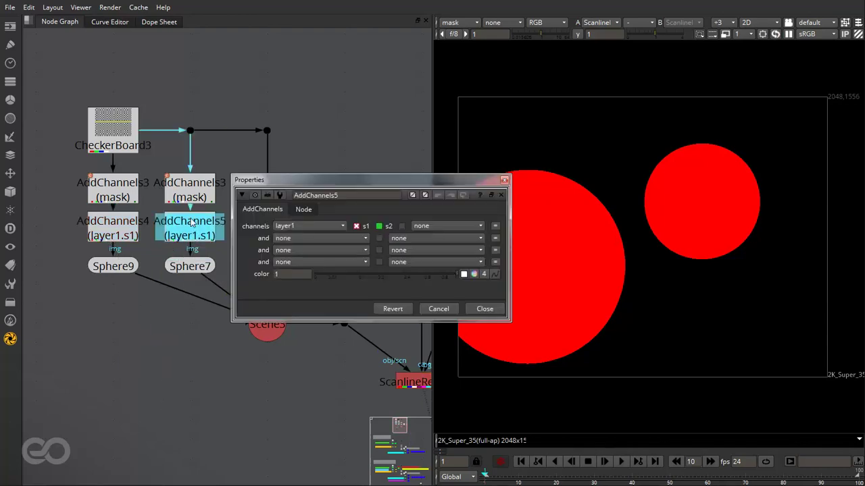
{"action": "left_click", "coordinate": [379, 226]}
{"action": "left_click", "coordinate": [356, 227]}
{"action": "left_click", "coordinate": [484, 309]}
{"action": "left_click", "coordinate": [181, 367]}
Compare the channel settings of AddChannels4 and AddChannels5 side by side, and close both sets of properties
{"action": "double_click", "coordinate": [124, 233]}
{"action": "double_click", "coordinate": [195, 233]}
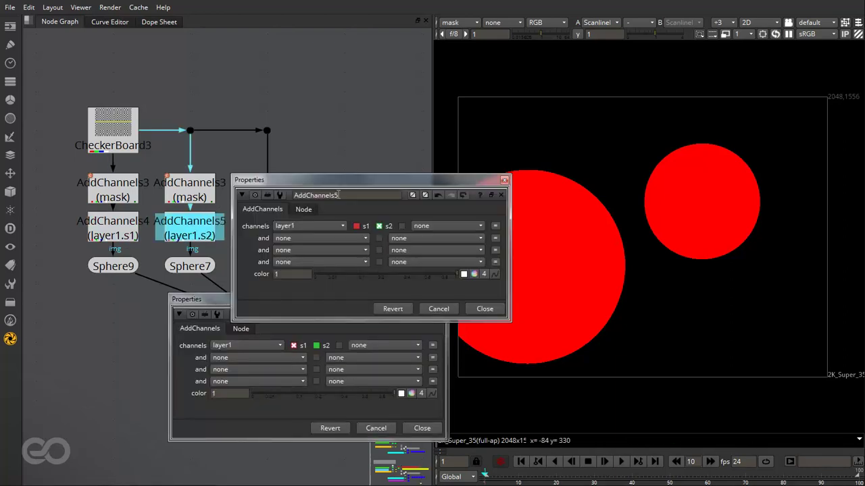
{"action": "left_click_drag", "start_coordinate": [347, 172], "coordinate": [523, 145]}
{"action": "left_click_drag", "start_coordinate": [316, 303], "coordinate": [384, 39]}
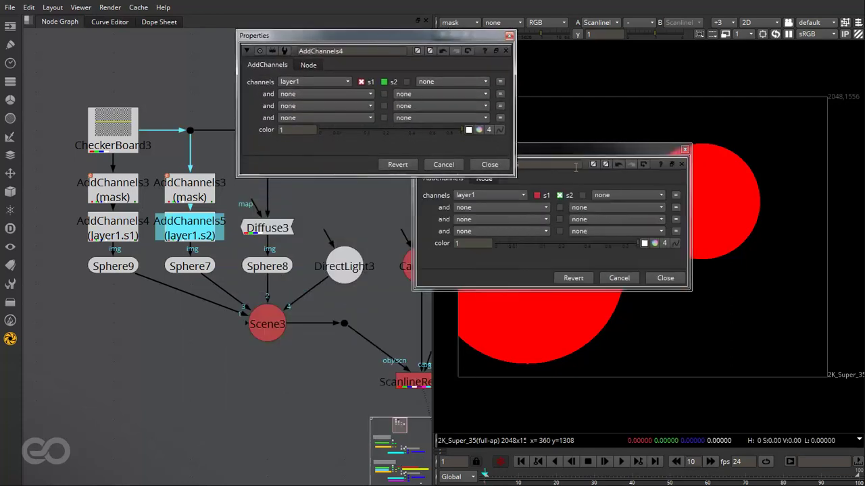
{"action": "left_click_drag", "start_coordinate": [559, 143], "coordinate": [699, 39]}
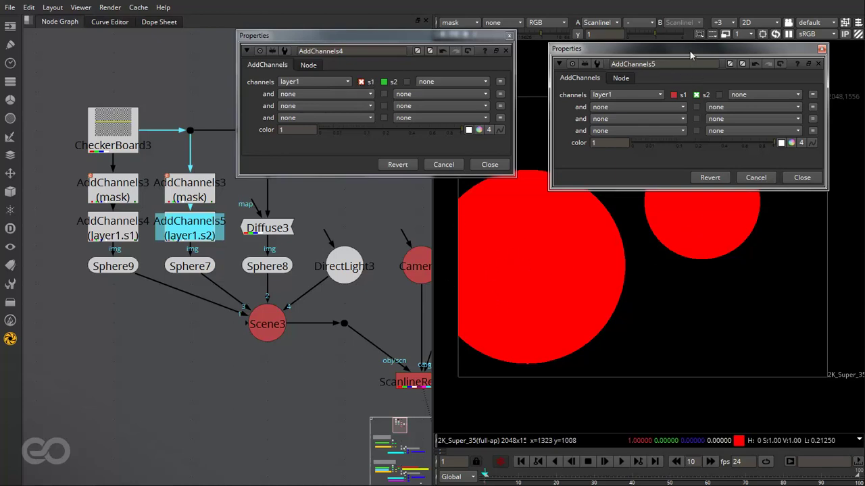
{"action": "left_click_drag", "start_coordinate": [690, 51], "coordinate": [679, 38]}
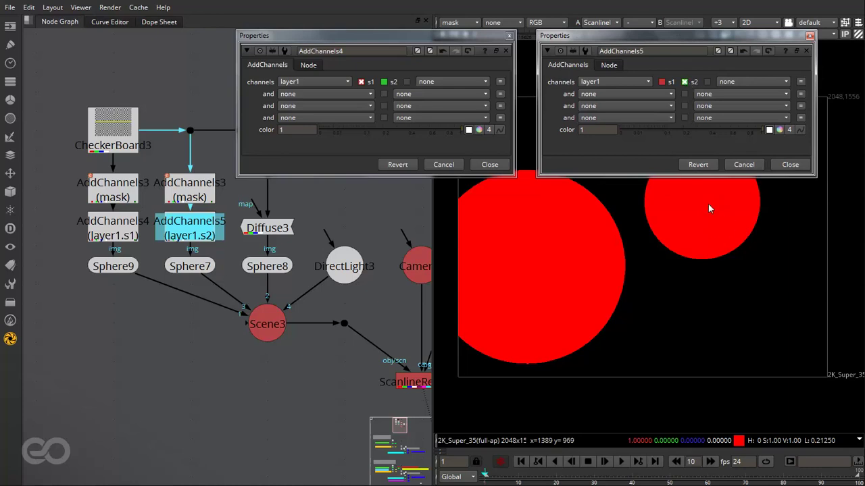
{"action": "left_click", "coordinate": [810, 35]}
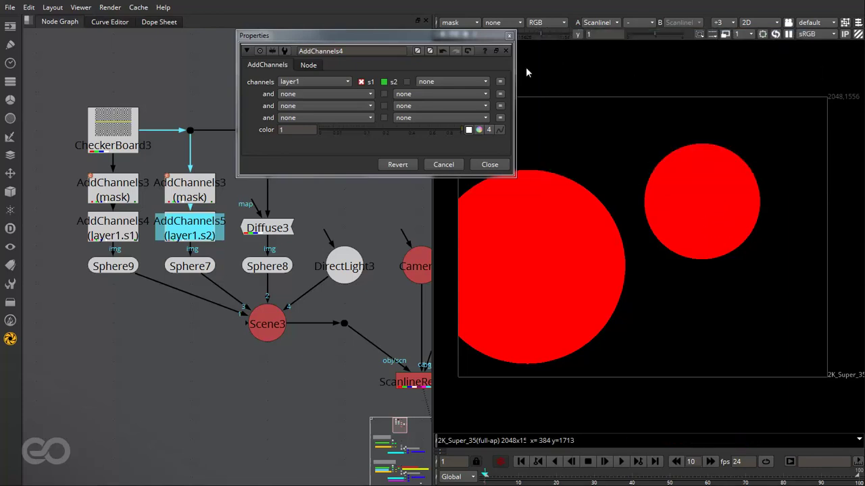
{"action": "left_click", "coordinate": [509, 35]}
Show the layer1 layer of the ScanlineRender3 output in the viewer
{"action": "scroll", "coordinate": [234, 150], "scroll_direction": "down", "scroll_amount": 3}
{"action": "scroll", "coordinate": [384, 309], "scroll_direction": "up", "scroll_amount": 2}
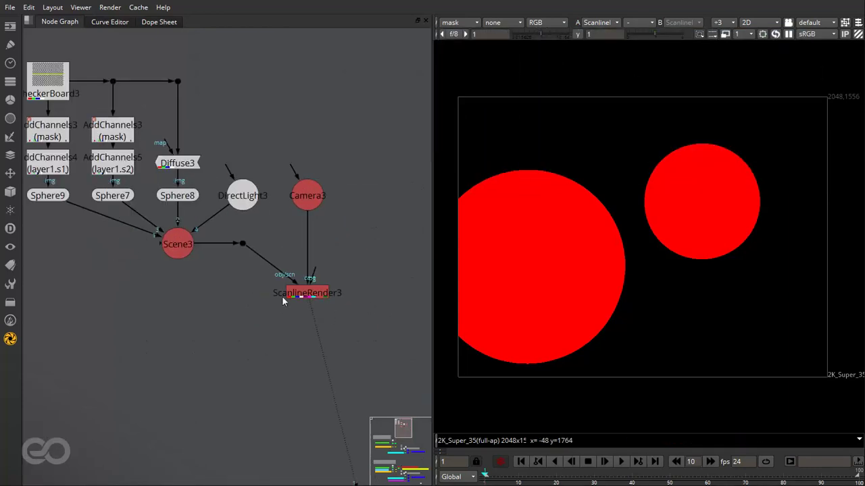
{"action": "left_click", "coordinate": [461, 24]}
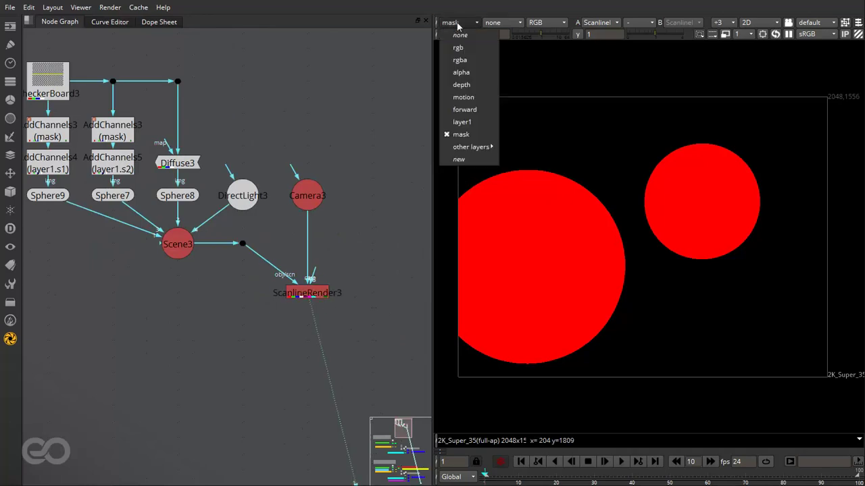
{"action": "left_click", "coordinate": [470, 122]}
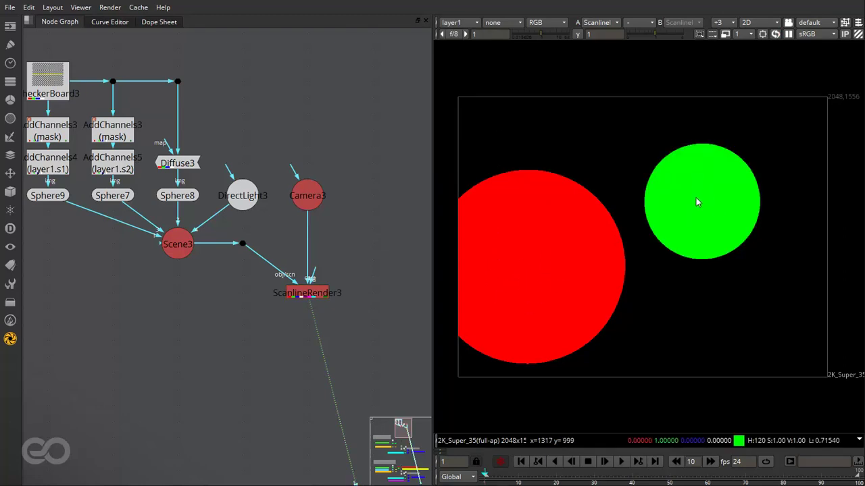
View the R and G channels of layer1 separately, and return the viewer to RGB
{"action": "left_click", "coordinate": [548, 25]}
{"action": "left_click", "coordinate": [556, 73]}
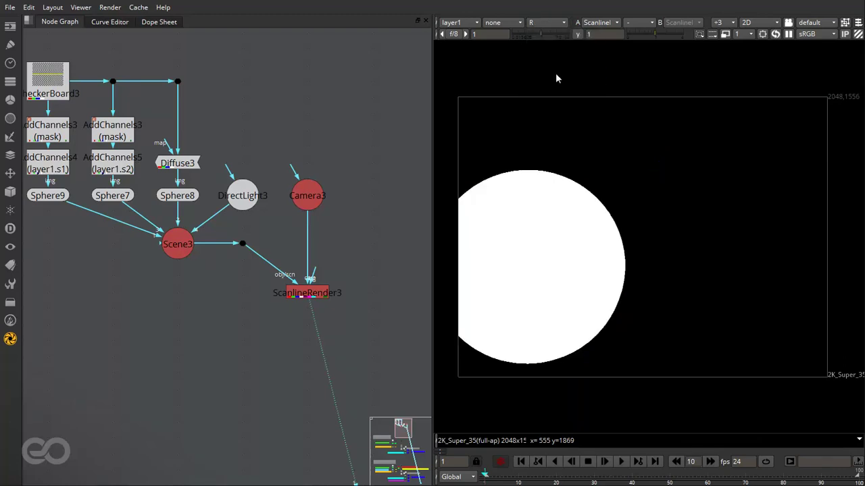
{"action": "left_click", "coordinate": [546, 23]}
{"action": "left_click", "coordinate": [551, 88]}
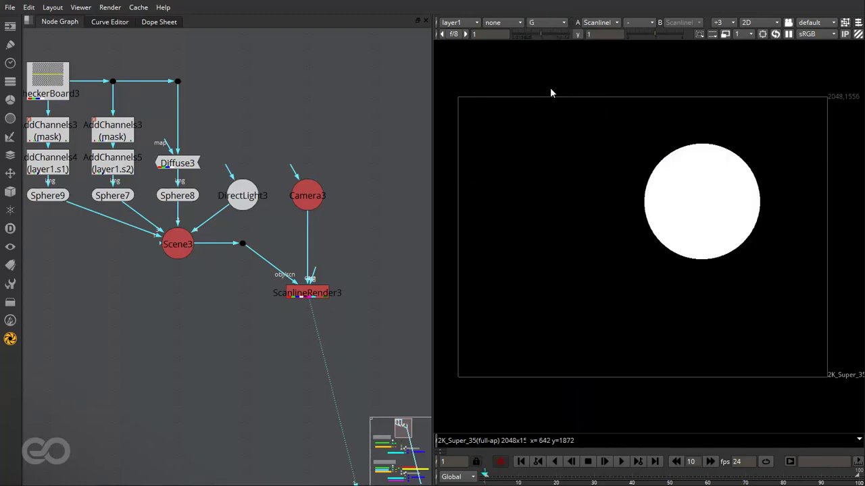
{"action": "scroll", "coordinate": [377, 318], "scroll_direction": "down", "scroll_amount": 2}
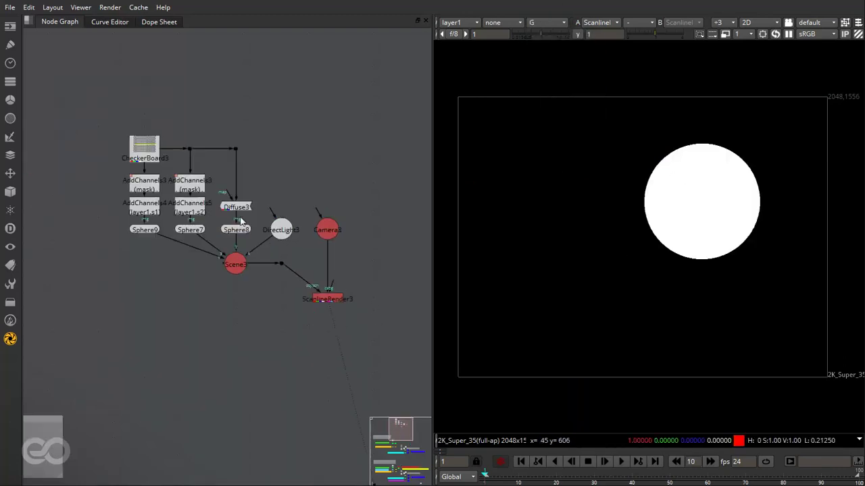
{"action": "scroll", "coordinate": [230, 214], "scroll_direction": "up", "scroll_amount": 1}
{"action": "left_click", "coordinate": [545, 23]}
{"action": "left_click", "coordinate": [544, 60]}
Check the mask layer in the viewer, and switch the view back to rgba
{"action": "left_click", "coordinate": [453, 24]}
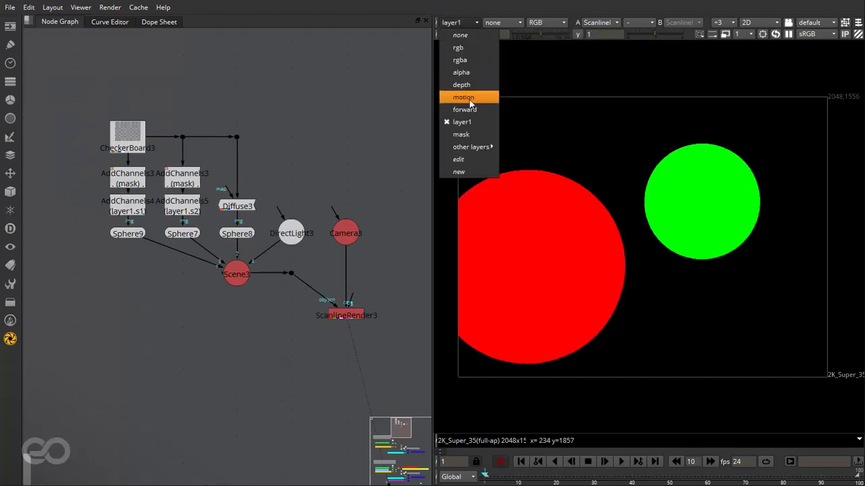
{"action": "left_click", "coordinate": [474, 135]}
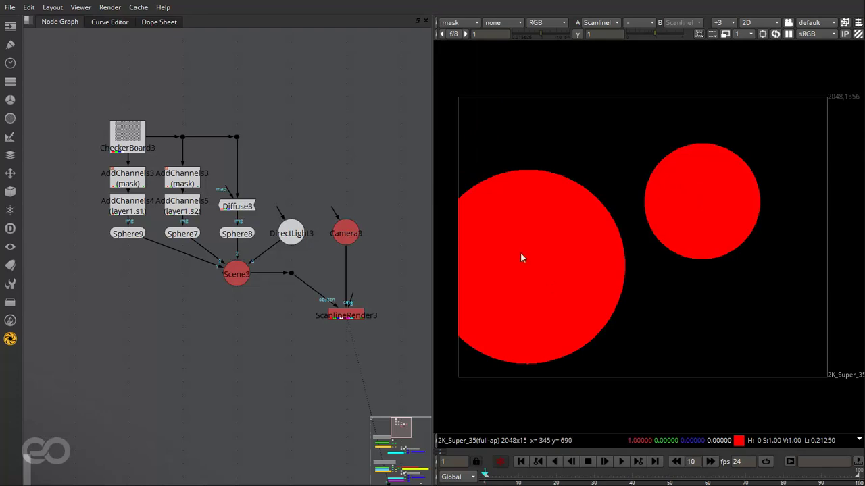
{"action": "left_click", "coordinate": [453, 22]}
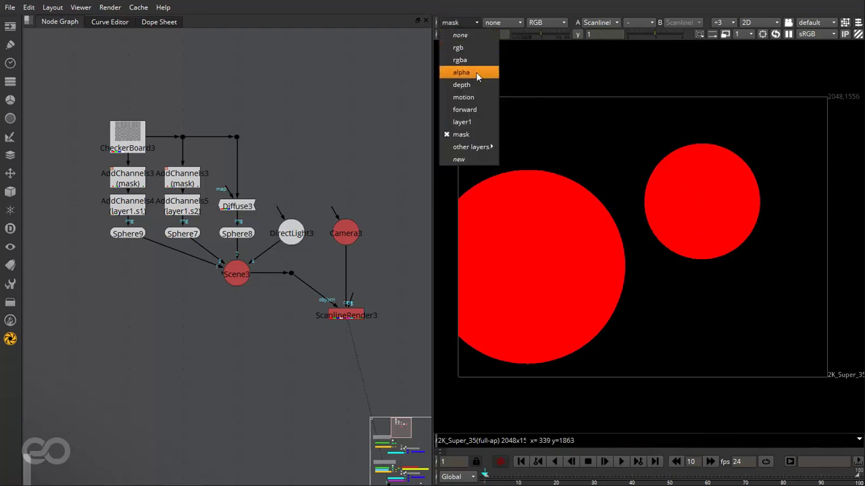
{"action": "left_click", "coordinate": [473, 61]}
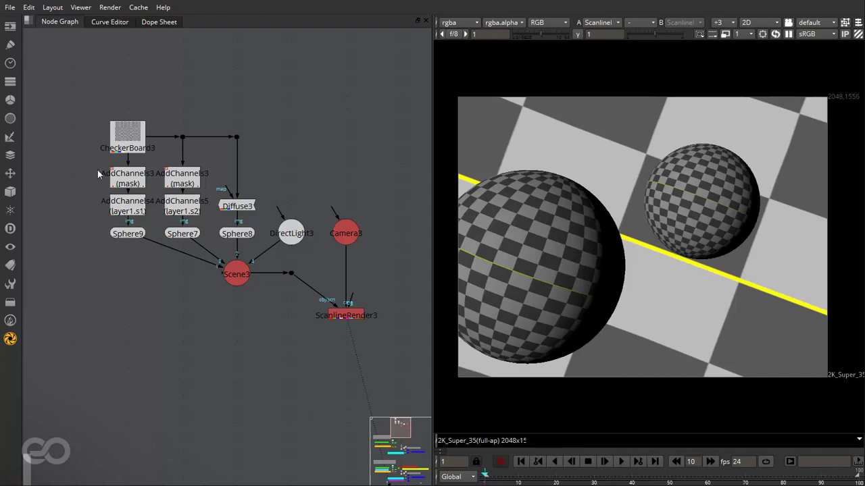
Move CheckerBoard3, the AddChannels nodes and Diffuse3 up together to make room above the spheres
{"action": "left_click_drag", "start_coordinate": [87, 162], "coordinate": [214, 219]}
{"action": "left_click_drag", "start_coordinate": [63, 107], "coordinate": [264, 221]}
{"action": "left_click", "coordinate": [189, 349]}
{"action": "scroll", "coordinate": [206, 399], "scroll_direction": "down", "scroll_amount": 2}
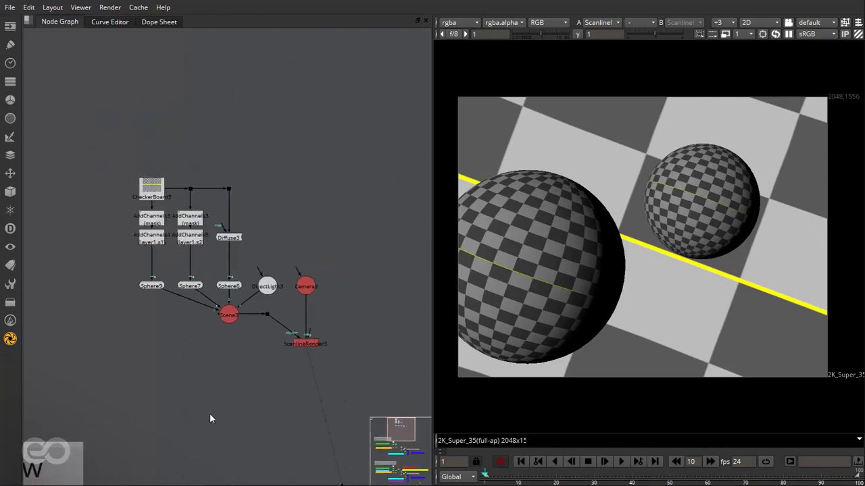
{"action": "scroll", "coordinate": [188, 266], "scroll_direction": "up", "scroll_amount": 2}
{"action": "scroll", "coordinate": [188, 266], "scroll_direction": "up", "scroll_amount": 2}
{"action": "left_click", "coordinate": [142, 214]}
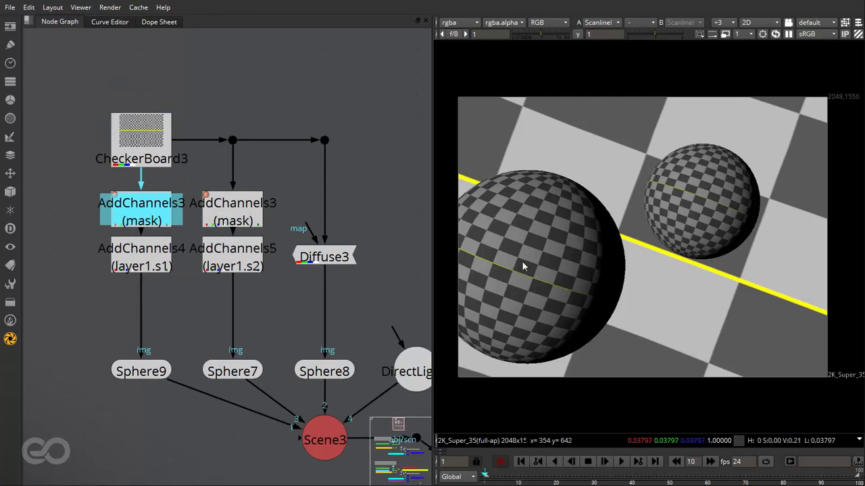
{"action": "left_click", "coordinate": [210, 313]}
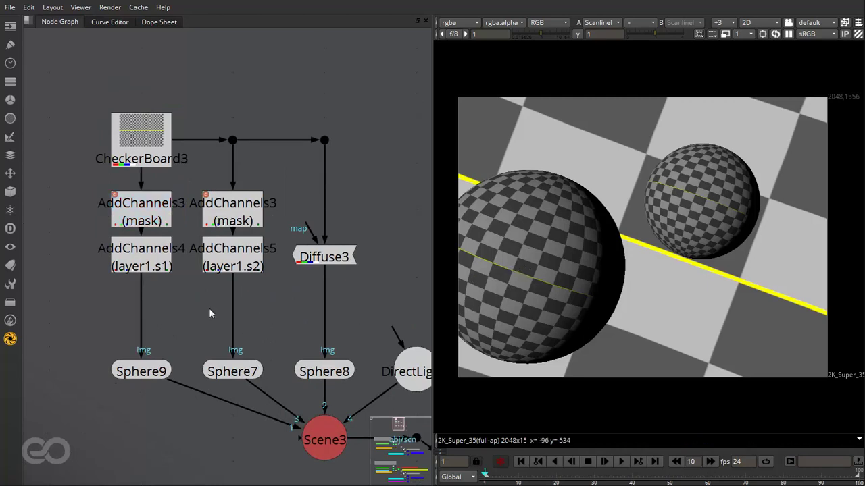
Add a Noise node and insert it between AddChannels4 and Sphere9
{"action": "key", "text": "Tab"}
{"action": "type", "text": "noise"}
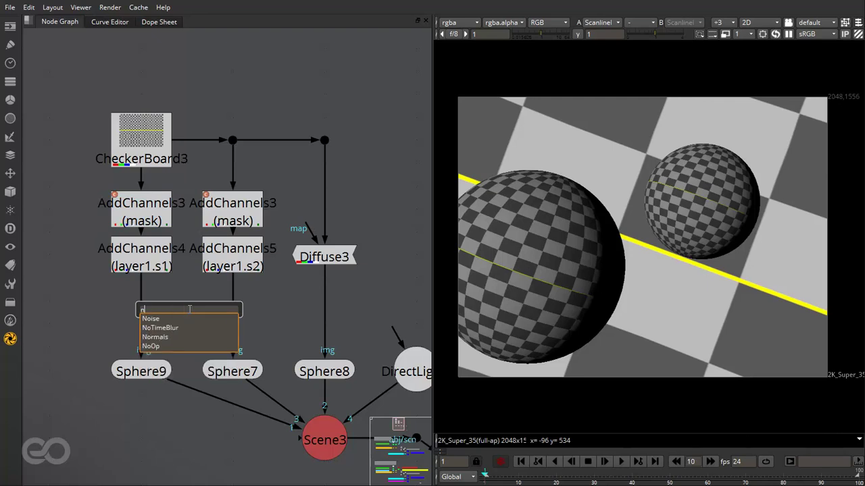
{"action": "key", "text": "Return"}
{"action": "left_click_drag", "start_coordinate": [191, 322], "coordinate": [153, 313]}
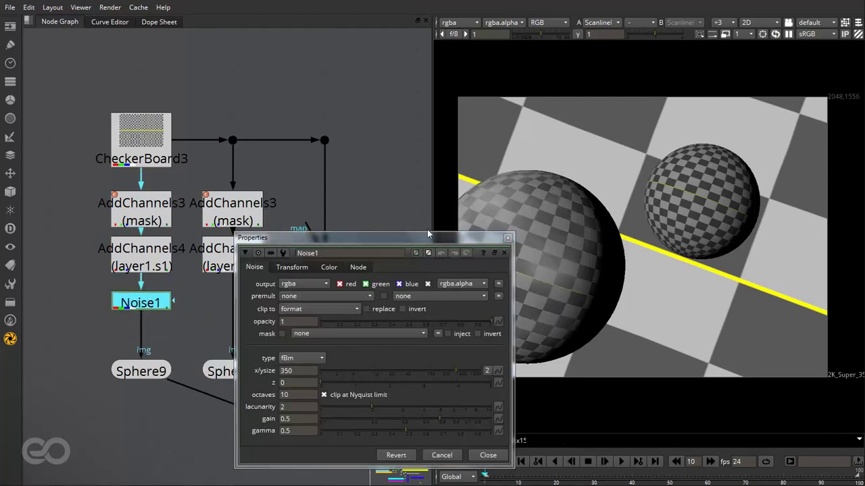
{"action": "left_click_drag", "start_coordinate": [427, 242], "coordinate": [296, 183]}
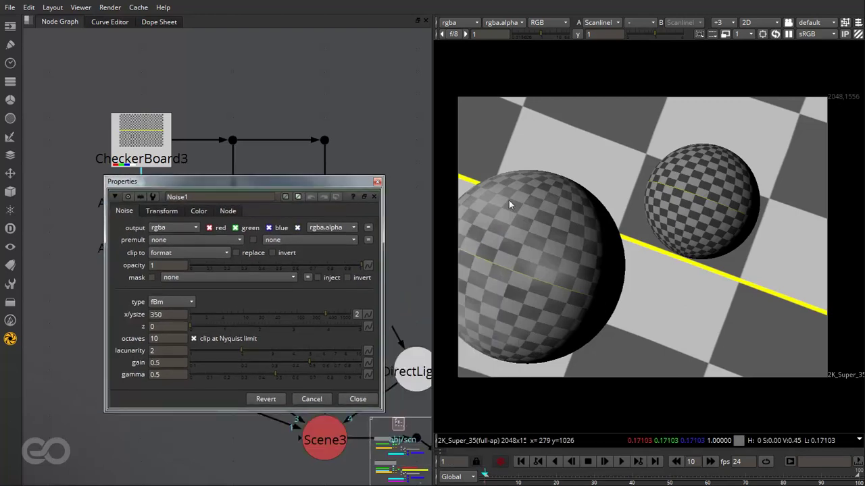
{"action": "left_click_drag", "start_coordinate": [340, 181], "coordinate": [369, 123]}
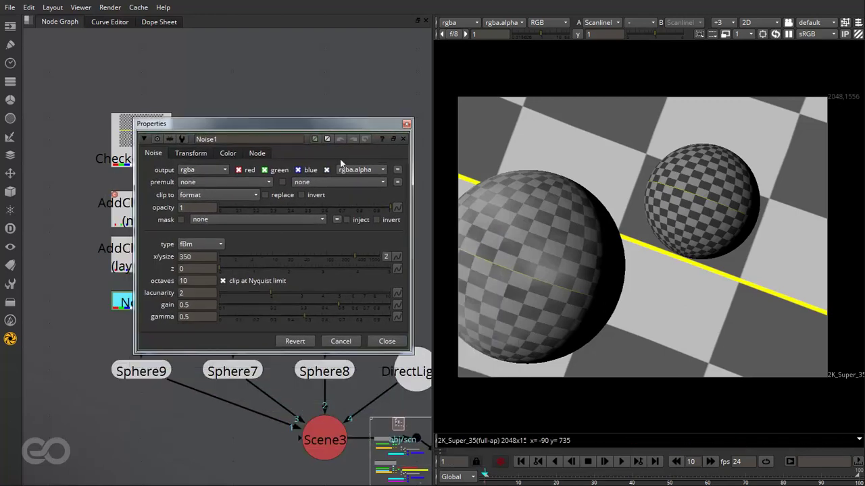
Toggle the Noise1 node off and on to compare its effect on the render
{"action": "left_click", "coordinate": [124, 304]}
{"action": "key", "text": "d"}
{"action": "key", "text": "d"}
{"action": "key", "text": "d"}
{"action": "key", "text": "d"}
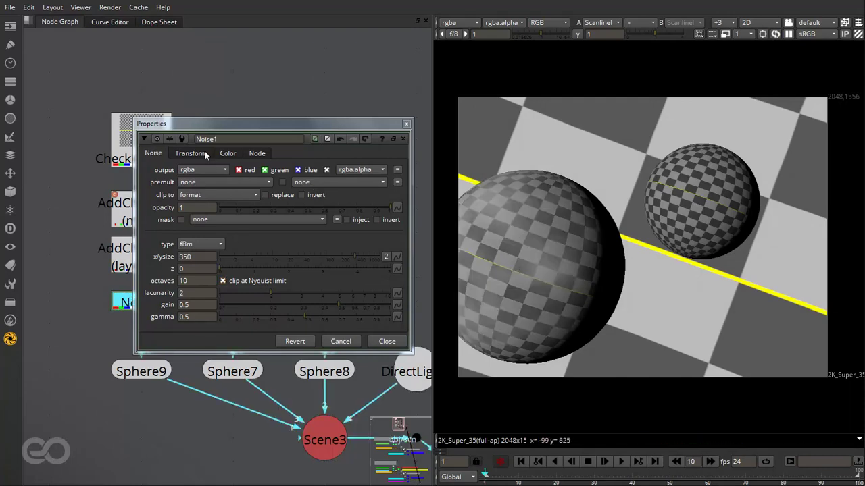
Set the Noise1 output to layer1, extending that layer with a third channel named s3
{"action": "left_click", "coordinate": [199, 171]}
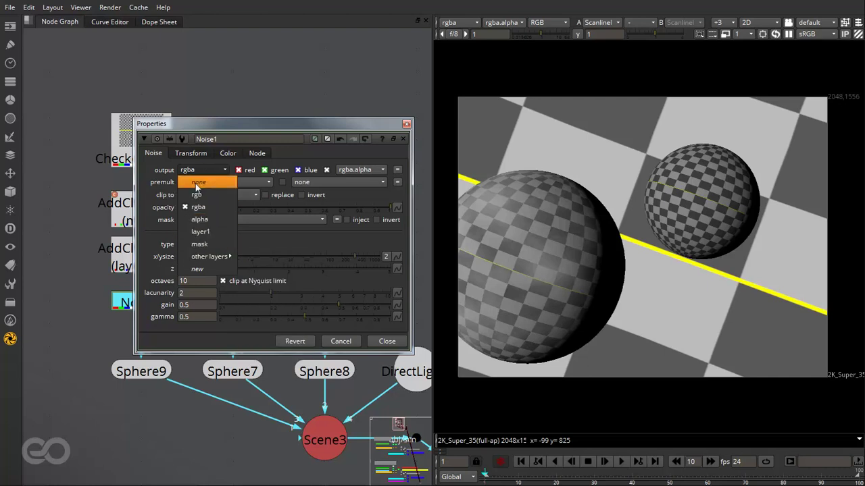
{"action": "left_click", "coordinate": [206, 270]}
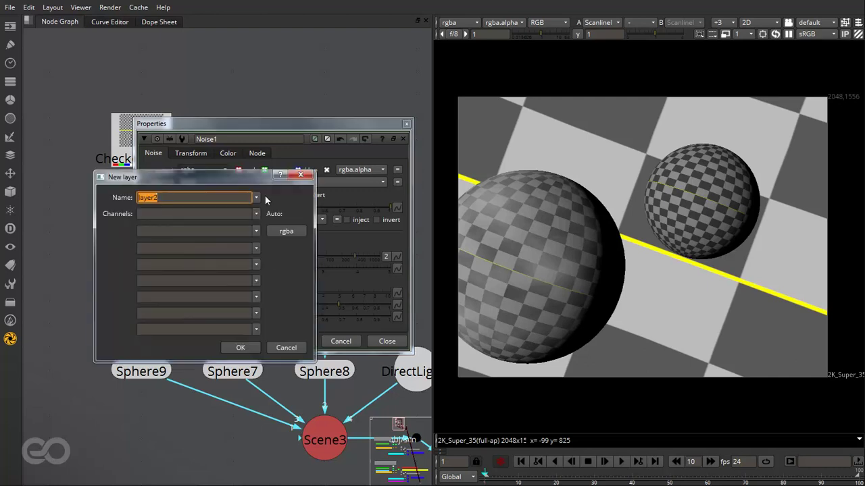
{"action": "left_click", "coordinate": [257, 198]}
{"action": "scroll", "coordinate": [196, 250], "scroll_direction": "down", "scroll_amount": 3}
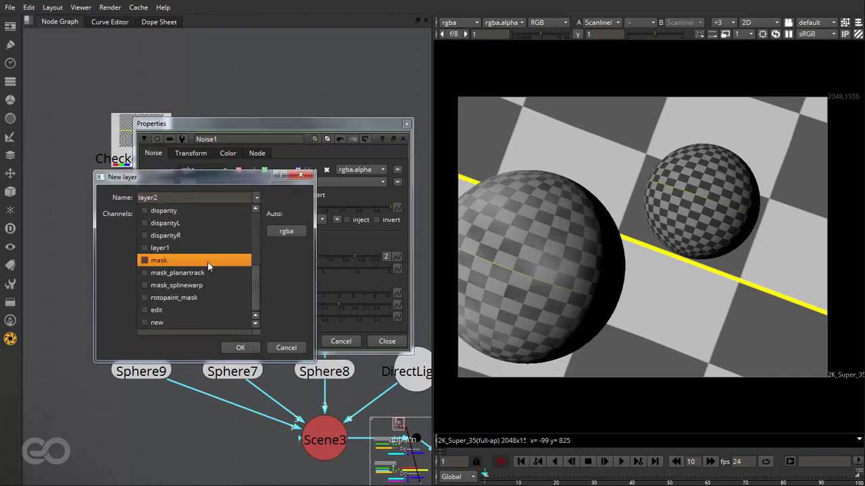
{"action": "left_click", "coordinate": [154, 249]}
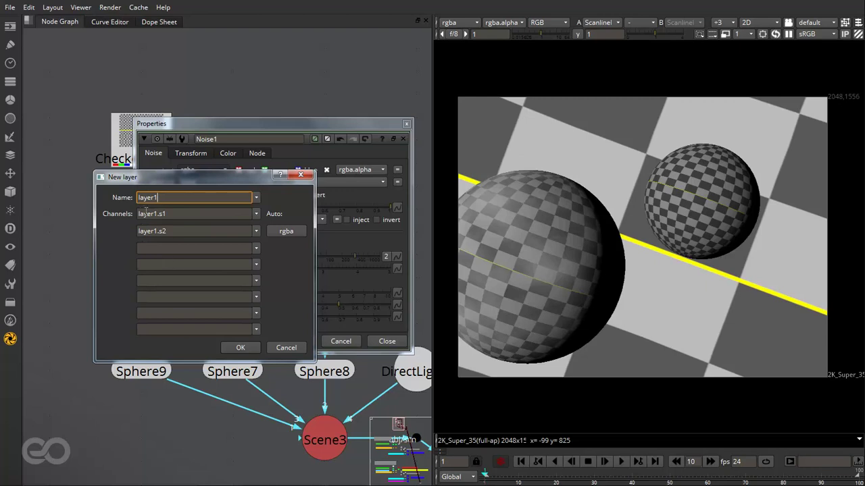
{"action": "left_click", "coordinate": [172, 250]}
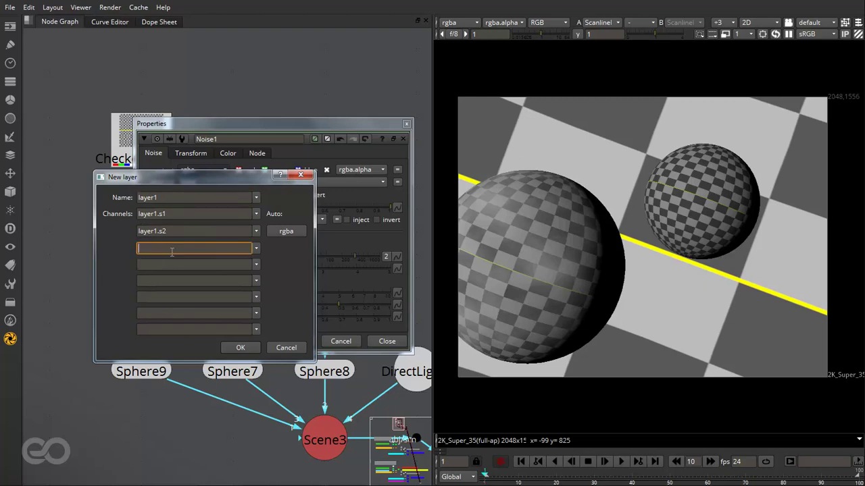
{"action": "type", "text": "s3"}
{"action": "left_click", "coordinate": [240, 348]}
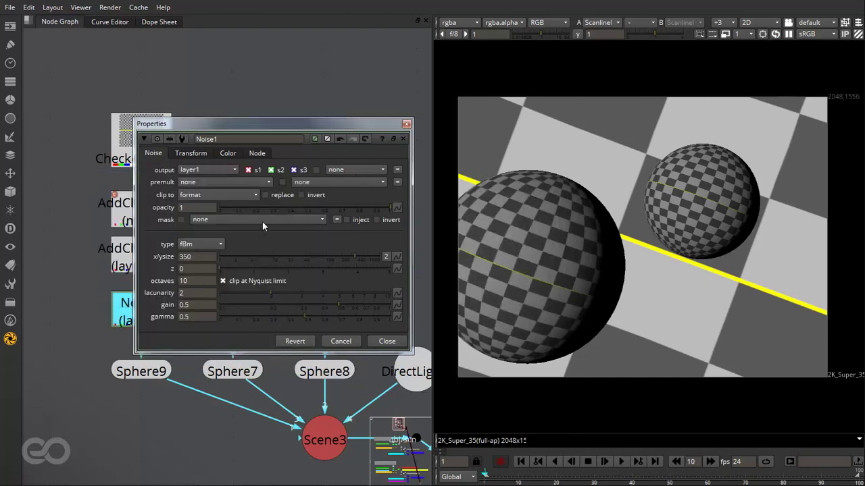
Disable s1 and s2 in the Noise1 output so only layer1.s3 is written, and move the node down closer to Sphere9
{"action": "left_click", "coordinate": [272, 172]}
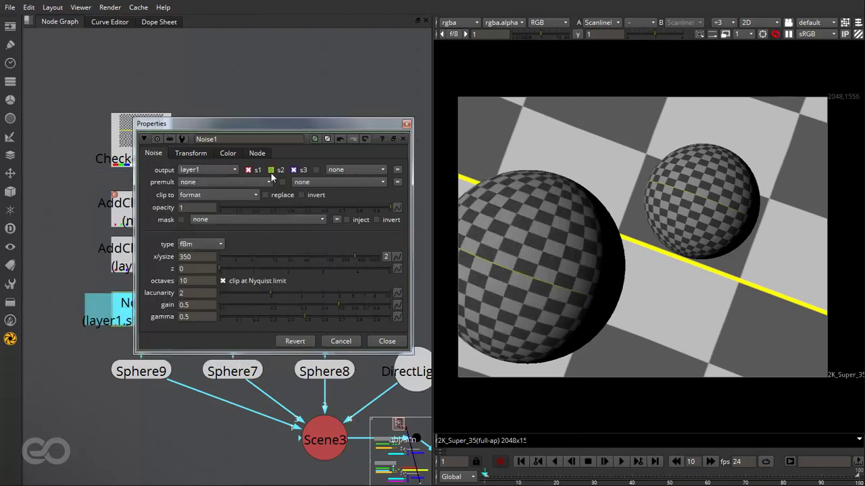
{"action": "left_click_drag", "start_coordinate": [257, 124], "coordinate": [374, 95]}
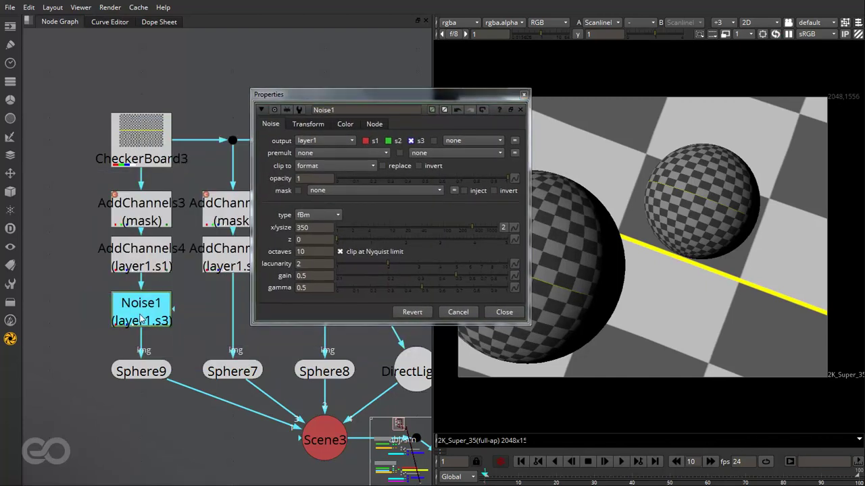
{"action": "left_click", "coordinate": [142, 324]}
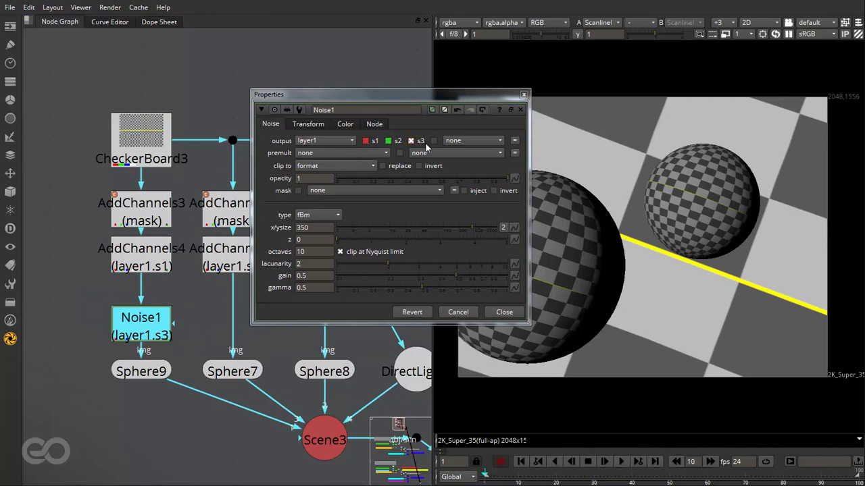
{"action": "left_click", "coordinate": [493, 312]}
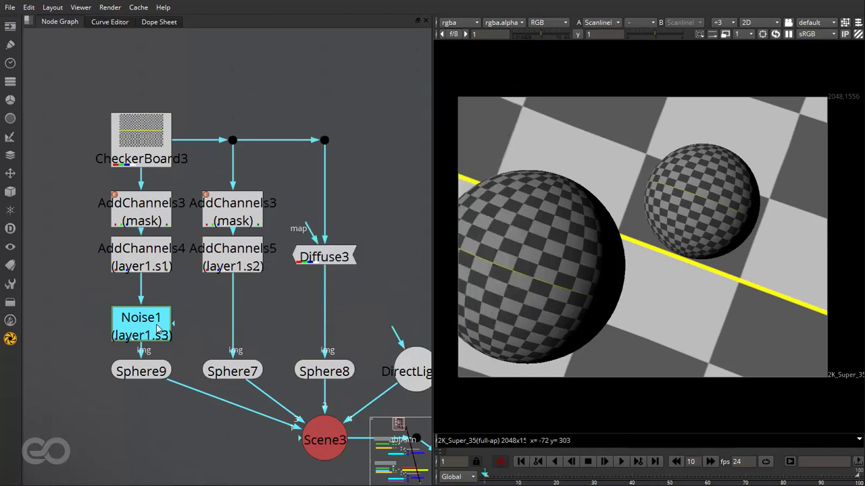
{"action": "left_click", "coordinate": [200, 351]}
Display layer1 of the render in the viewer and isolate its blue channel to inspect the noise
{"action": "left_click", "coordinate": [459, 23]}
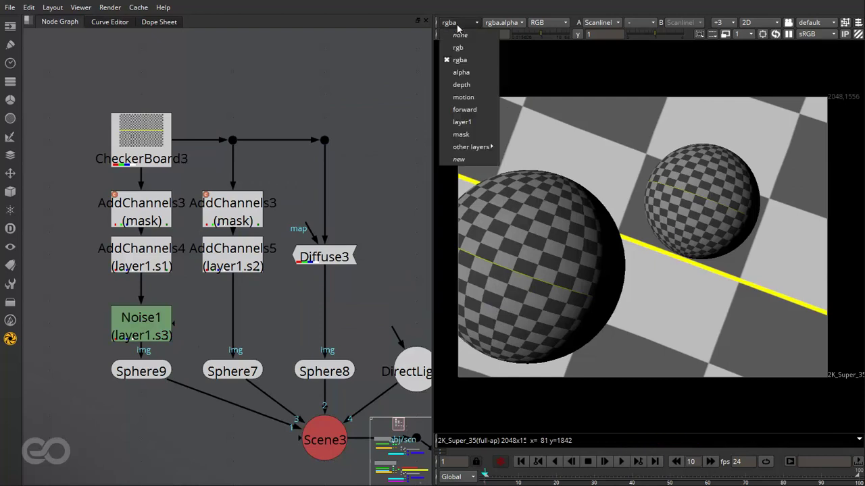
{"action": "left_click", "coordinate": [470, 122]}
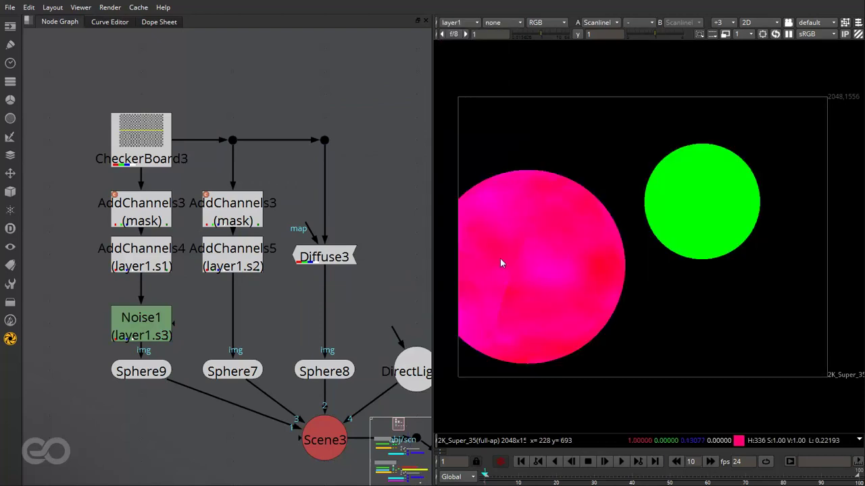
{"action": "left_click", "coordinate": [547, 22]}
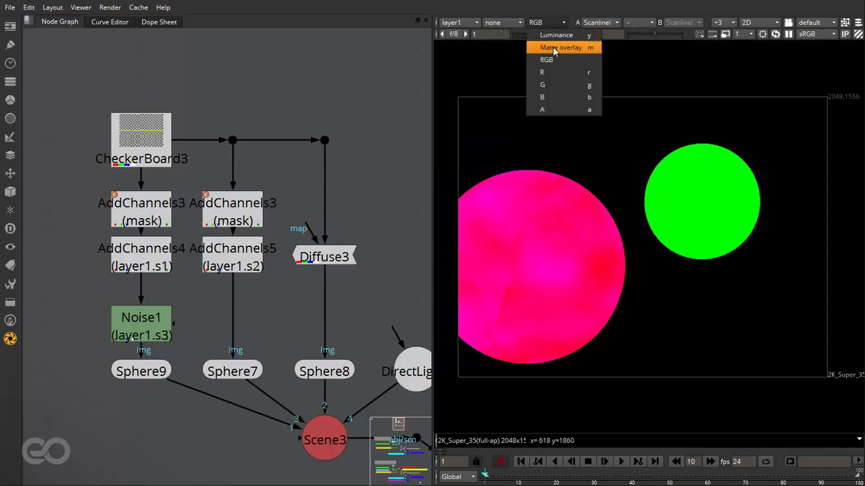
{"action": "left_click", "coordinate": [558, 98]}
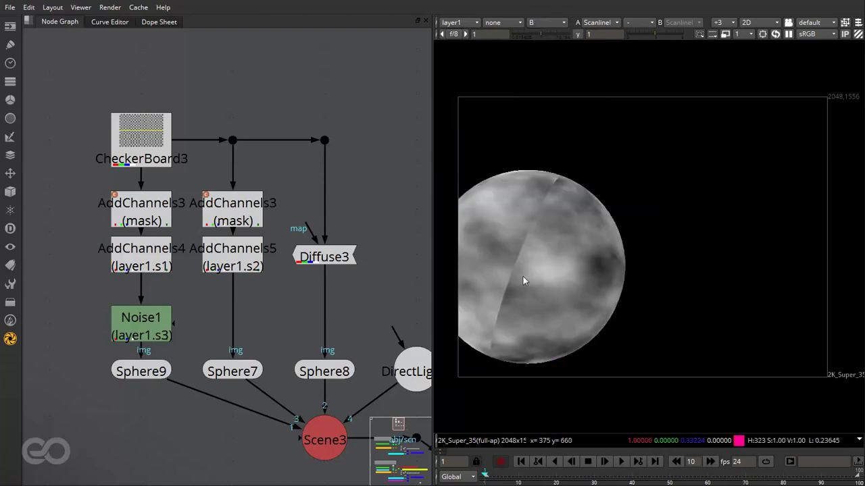
Set Sphere9's Y rotation to 180 and close its properties
{"action": "double_click", "coordinate": [160, 375]}
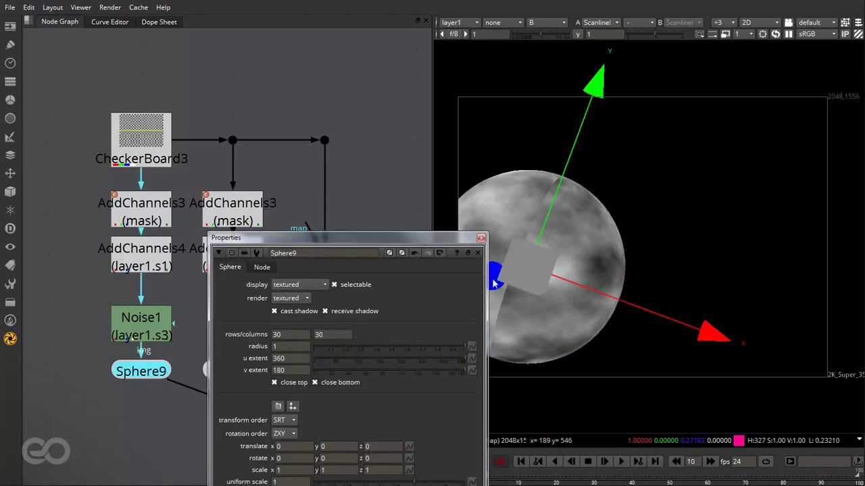
{"action": "left_click_drag", "start_coordinate": [343, 241], "coordinate": [271, 135]}
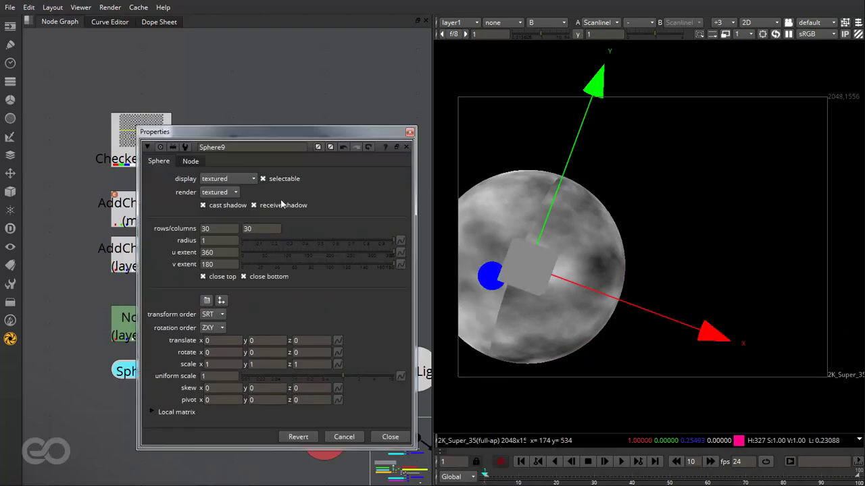
{"action": "left_click", "coordinate": [259, 353]}
{"action": "type", "text": "180"}
{"action": "key", "text": "Return"}
{"action": "left_click", "coordinate": [409, 132]}
{"action": "left_click", "coordinate": [389, 112]}
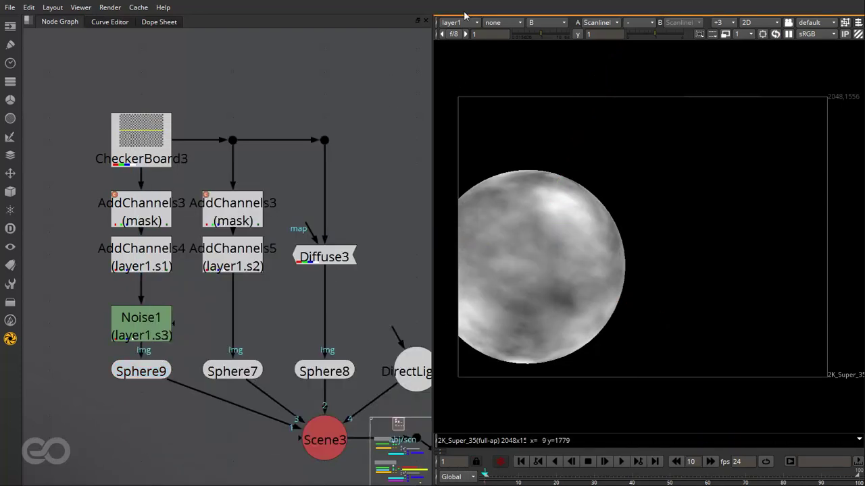
Check layer1's red, green and blue channels one at a time, and return the viewer to the full rgba image
{"action": "left_click", "coordinate": [526, 22]}
{"action": "left_click", "coordinate": [634, 217]}
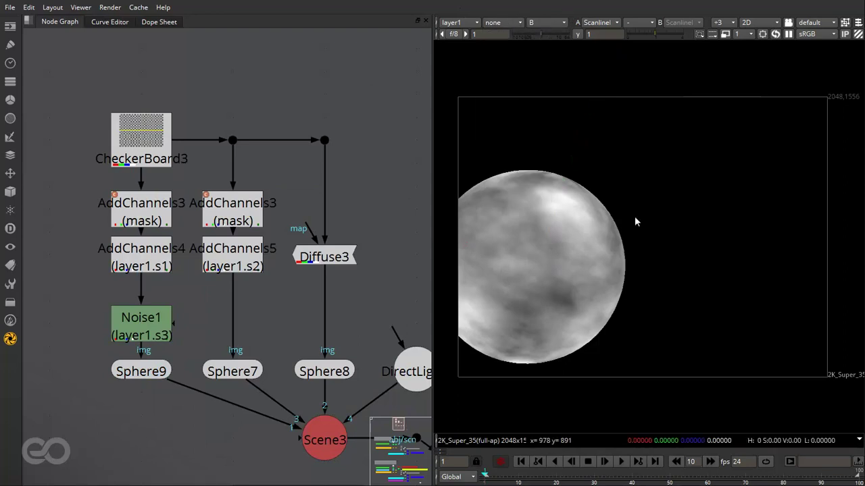
{"action": "key", "text": "r"}
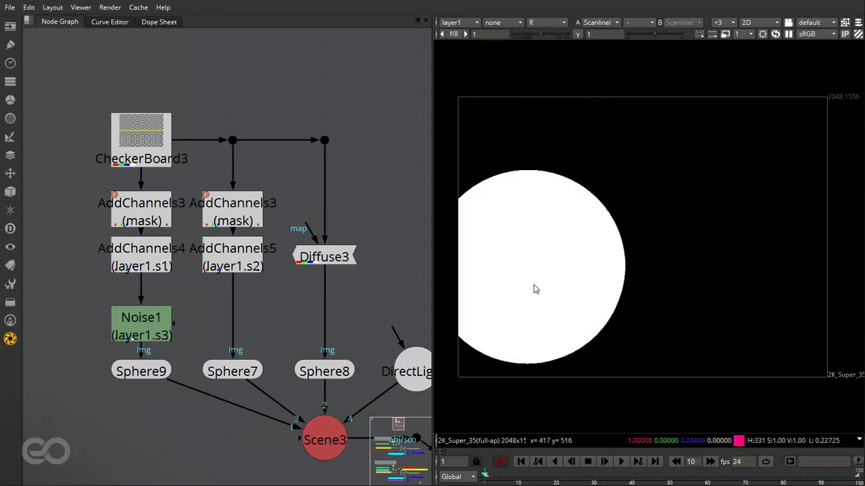
{"action": "key", "text": "g"}
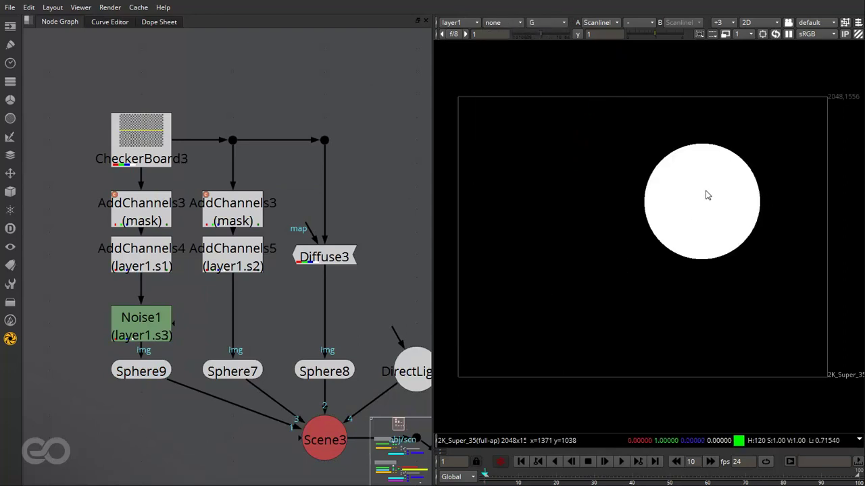
{"action": "key", "text": "b"}
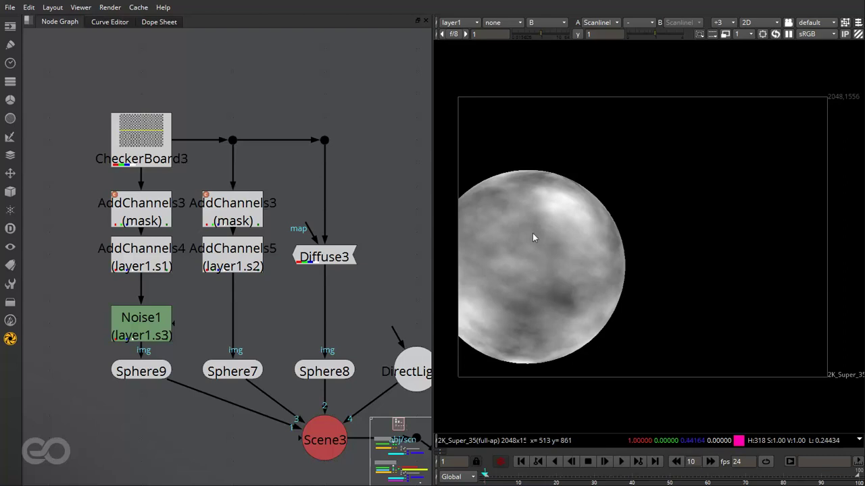
{"action": "key", "text": "b"}
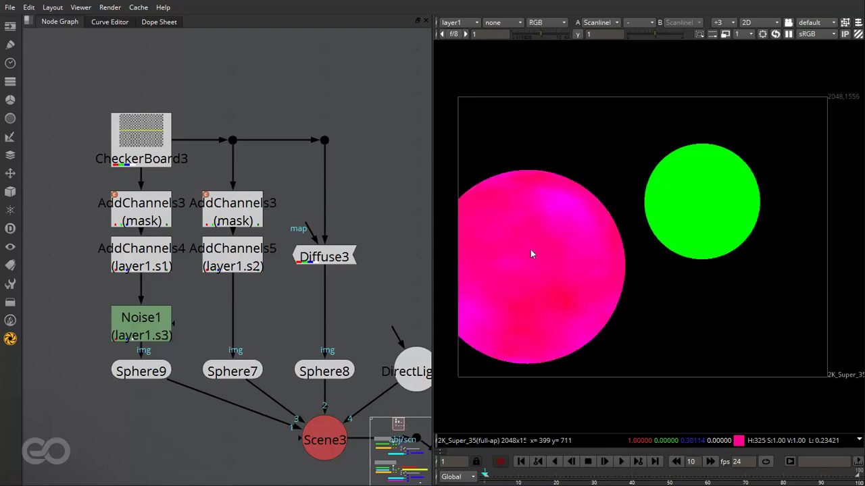
{"action": "left_click", "coordinate": [463, 23]}
{"action": "left_click", "coordinate": [474, 60]}
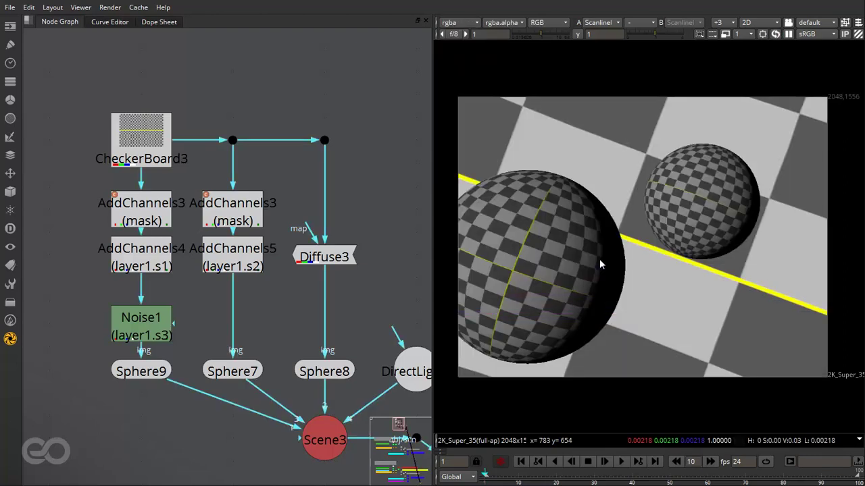
Move the Noise1 node up directly beneath AddChannels4 and deselect it
{"action": "scroll", "coordinate": [98, 178], "scroll_direction": "down", "scroll_amount": 3}
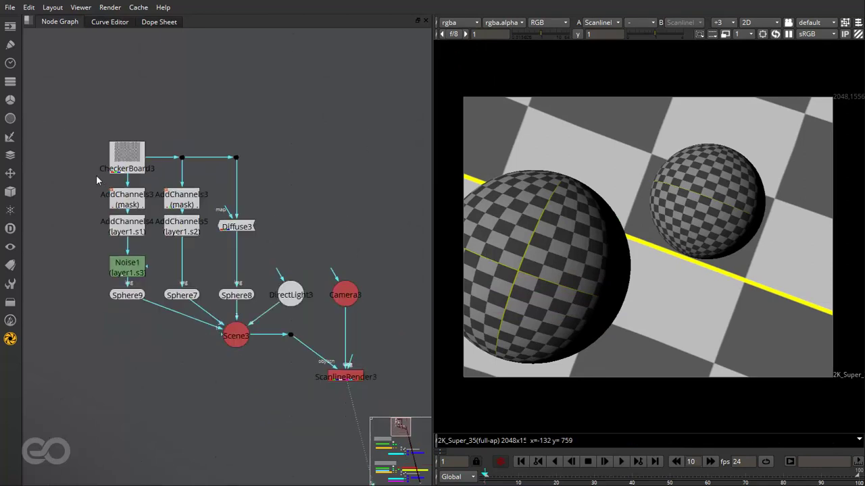
{"action": "scroll", "coordinate": [135, 197], "scroll_direction": "up", "scroll_amount": 3}
{"action": "left_click_drag", "start_coordinate": [47, 158], "coordinate": [261, 336]}
{"action": "left_click", "coordinate": [241, 325]}
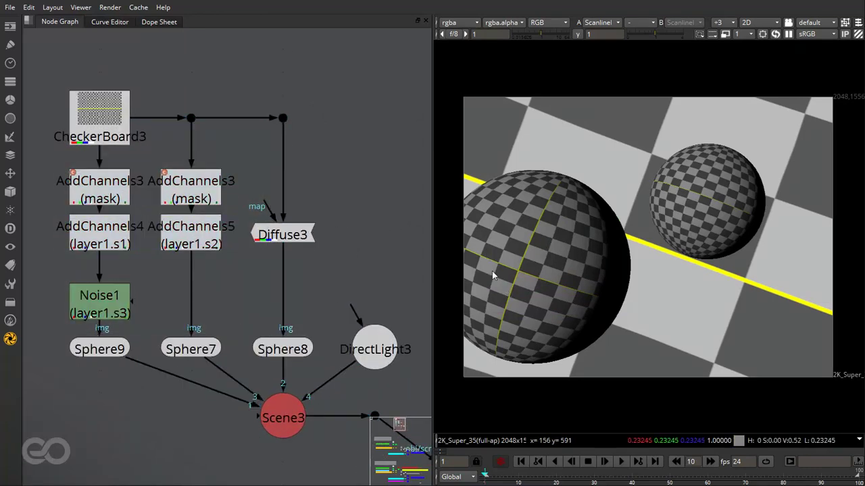
{"action": "left_click_drag", "start_coordinate": [124, 304], "coordinate": [115, 293]}
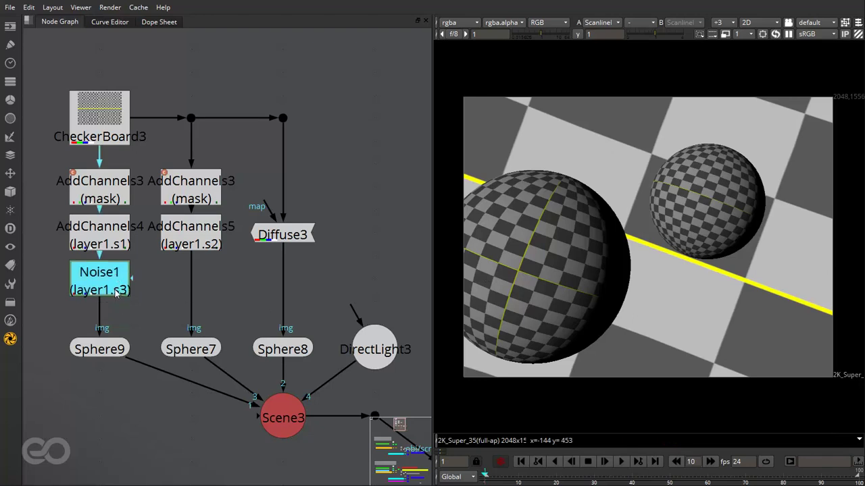
{"action": "left_click", "coordinate": [172, 296]}
{"action": "scroll", "coordinate": [171, 288], "scroll_direction": "down", "scroll_amount": 3}
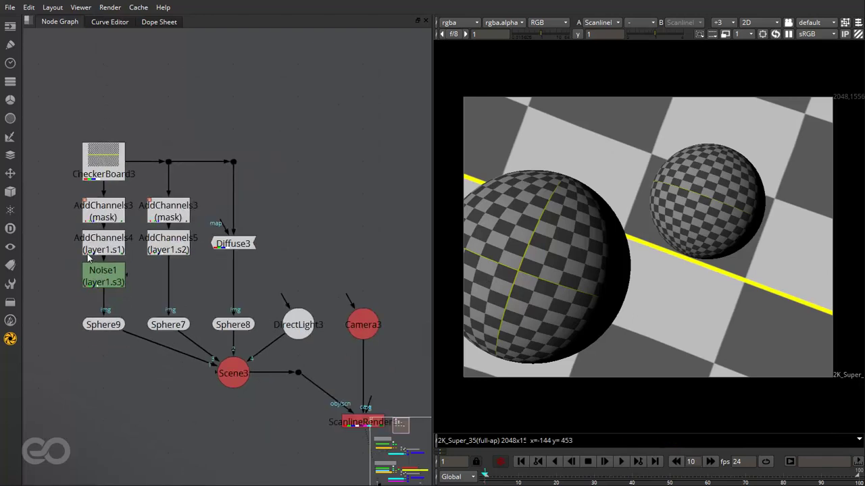
{"action": "scroll", "coordinate": [181, 270], "scroll_direction": "up", "scroll_amount": 1}
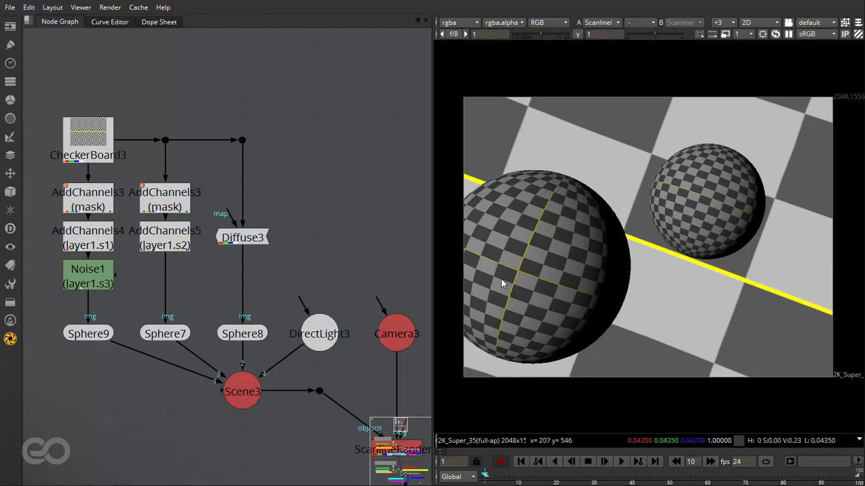
{"action": "scroll", "coordinate": [254, 333], "scroll_direction": "down", "scroll_amount": 2}
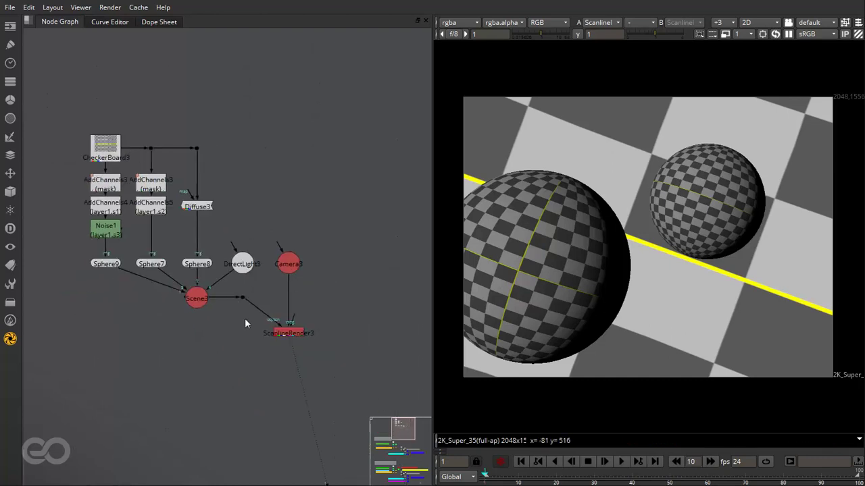
{"action": "scroll", "coordinate": [254, 334], "scroll_direction": "up", "scroll_amount": 1}
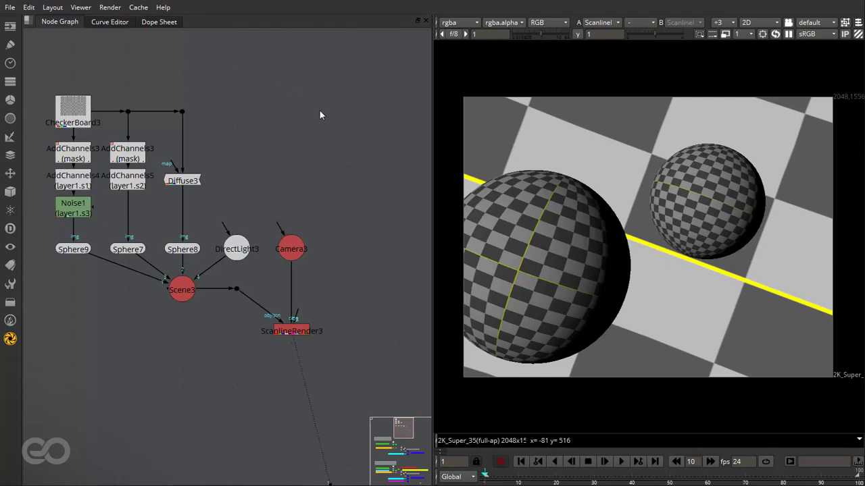
Examine the Basic Workflow example, from its AddChannels nodes and notes to the ScanlineRender2 and Shuffle outputs
{"action": "key", "text": "f"}
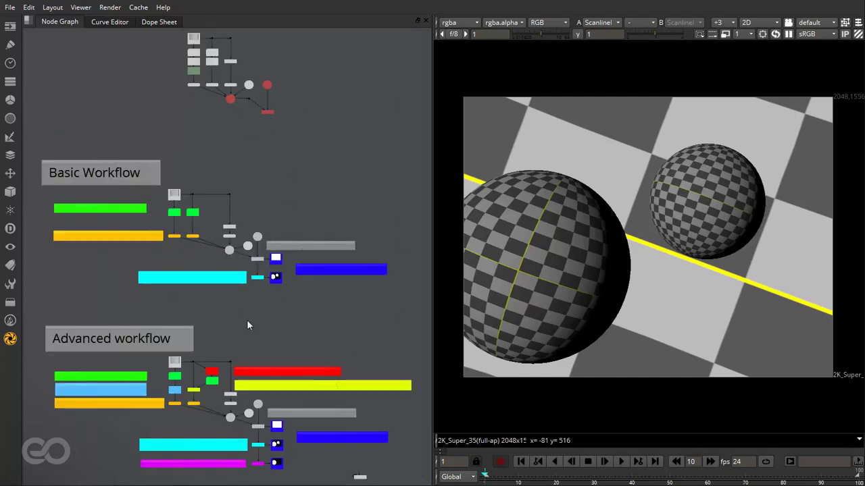
{"action": "scroll", "coordinate": [137, 232], "scroll_direction": "up", "scroll_amount": 6}
{"action": "scroll", "coordinate": [369, 226], "scroll_direction": "down", "scroll_amount": 2}
{"action": "scroll", "coordinate": [112, 220], "scroll_direction": "up", "scroll_amount": 1}
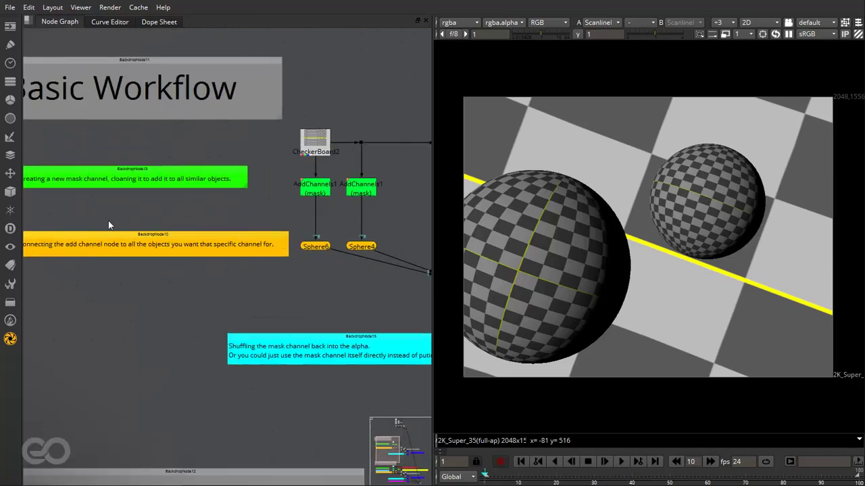
{"action": "left_click", "coordinate": [133, 170]}
{"action": "scroll", "coordinate": [201, 230], "scroll_direction": "down", "scroll_amount": 2}
{"action": "scroll", "coordinate": [147, 242], "scroll_direction": "up", "scroll_amount": 2}
{"action": "left_click", "coordinate": [150, 295]}
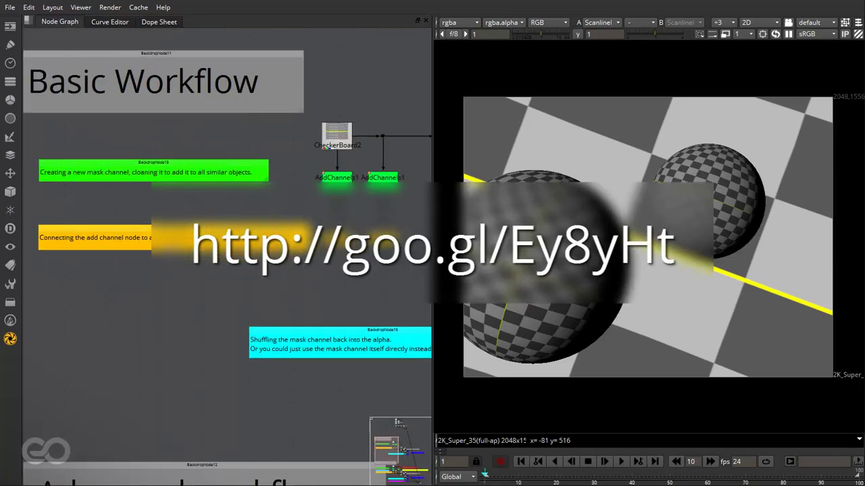
{"action": "scroll", "coordinate": [297, 270], "scroll_direction": "down", "scroll_amount": 4}
{"action": "scroll", "coordinate": [305, 268], "scroll_direction": "up", "scroll_amount": 4}
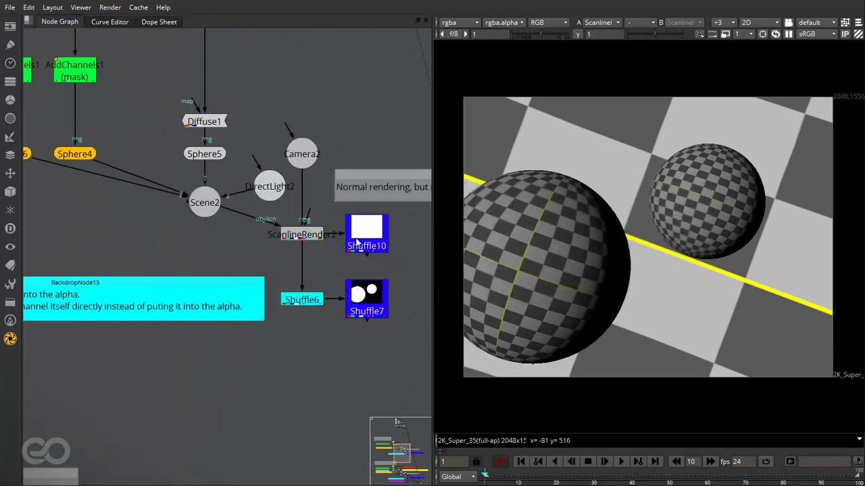
Examine the Advanced workflow example, including its material branch and the Shuffle previews beside ScanlineRender1
{"action": "scroll", "coordinate": [305, 269], "scroll_direction": "down", "scroll_amount": 4}
{"action": "scroll", "coordinate": [300, 405], "scroll_direction": "up", "scroll_amount": 4}
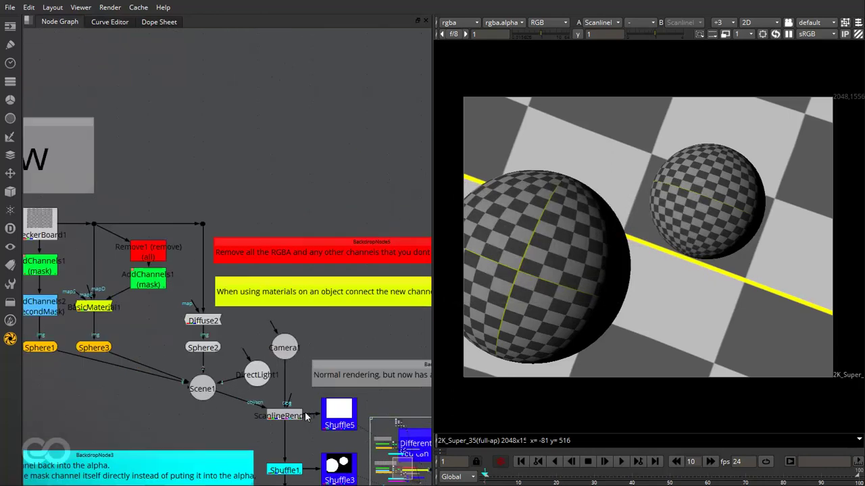
{"action": "scroll", "coordinate": [305, 413], "scroll_direction": "down", "scroll_amount": 3}
{"action": "middle_click_drag", "start_coordinate": [305, 412], "coordinate": [278, 205]}
{"action": "scroll", "coordinate": [261, 169], "scroll_direction": "up", "scroll_amount": 3}
{"action": "scroll", "coordinate": [287, 206], "scroll_direction": "up", "scroll_amount": 2}
{"action": "scroll", "coordinate": [287, 210], "scroll_direction": "up", "scroll_amount": 1}
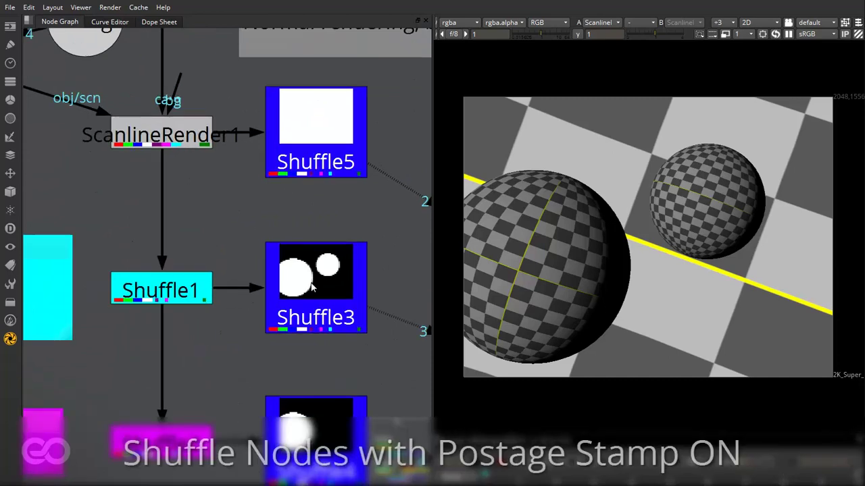